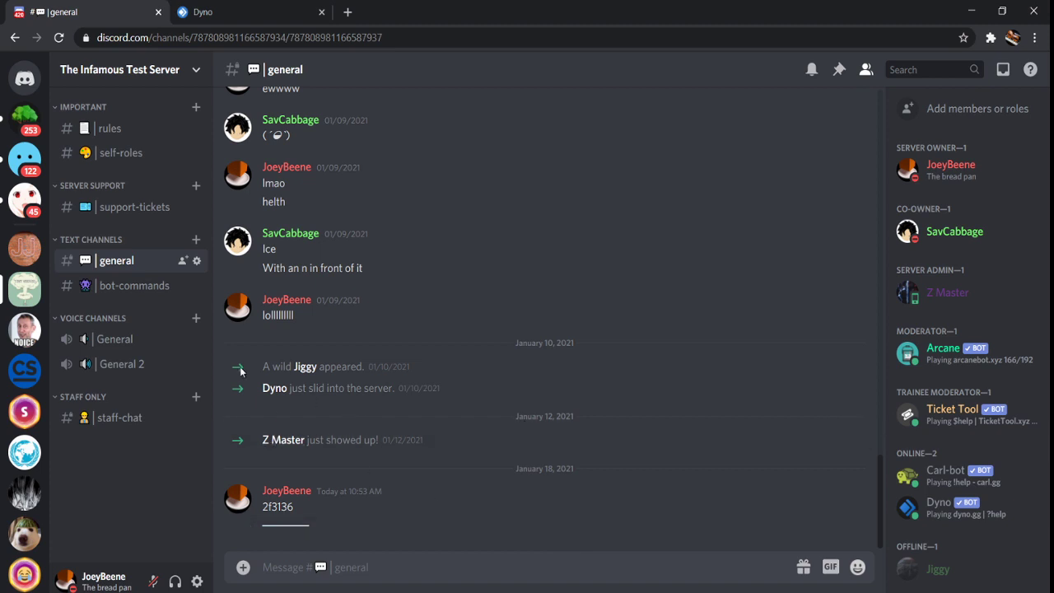
# Examine the color code and divider line posted in the general channel, along with the server owner's assigned roles.
pyautogui.click(275, 396)
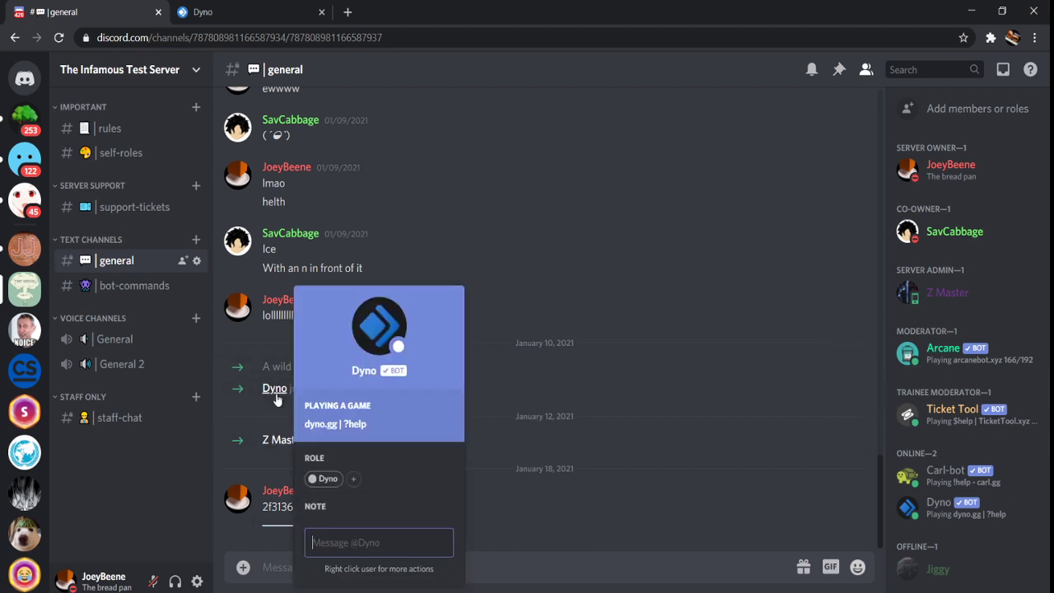
pyautogui.click(400, 107)
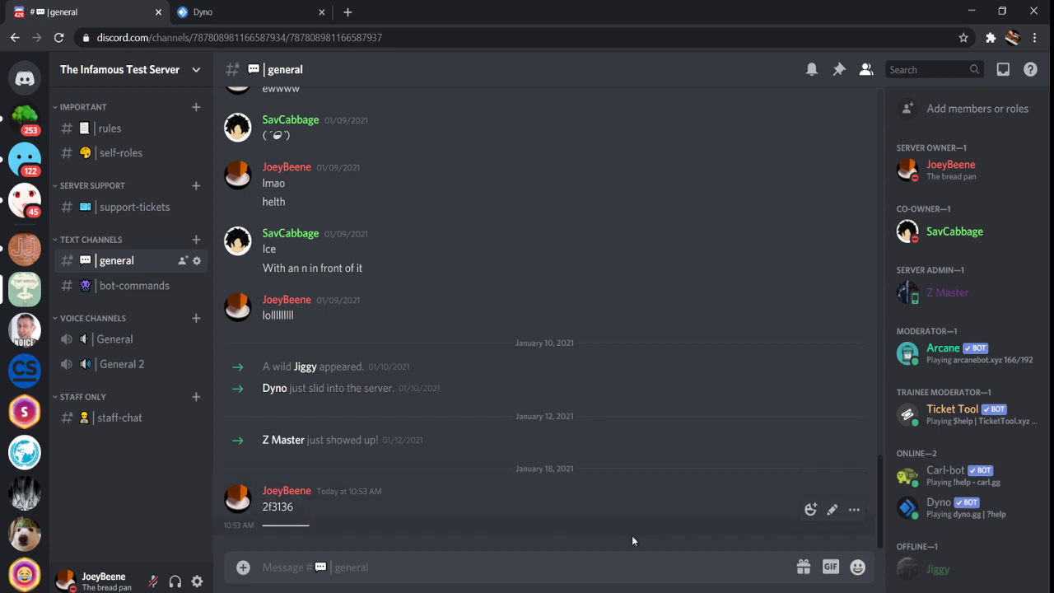
pyautogui.doubleClick(288, 506)
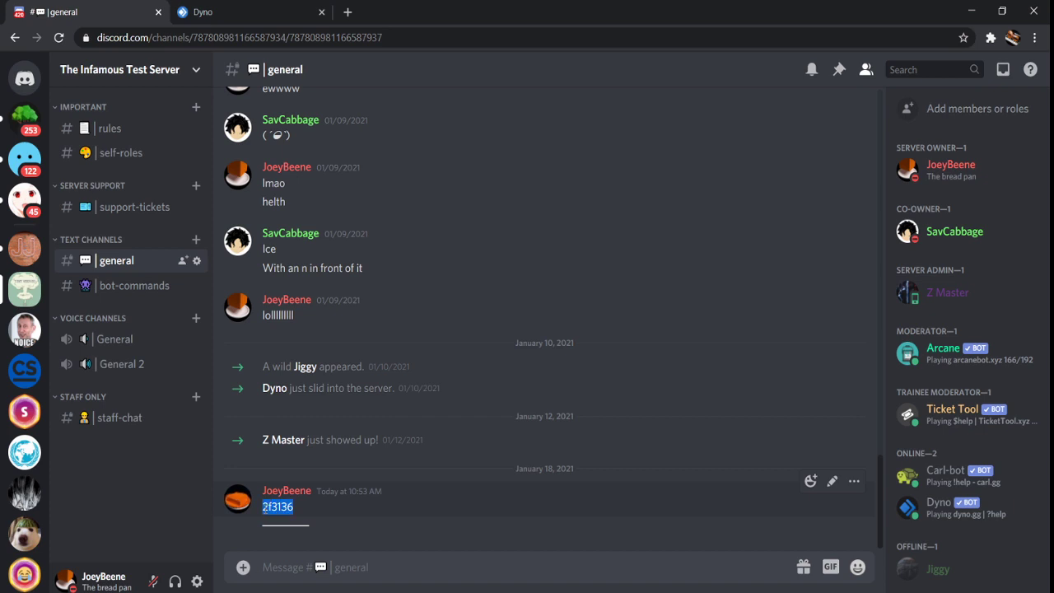
pyautogui.click(322, 508)
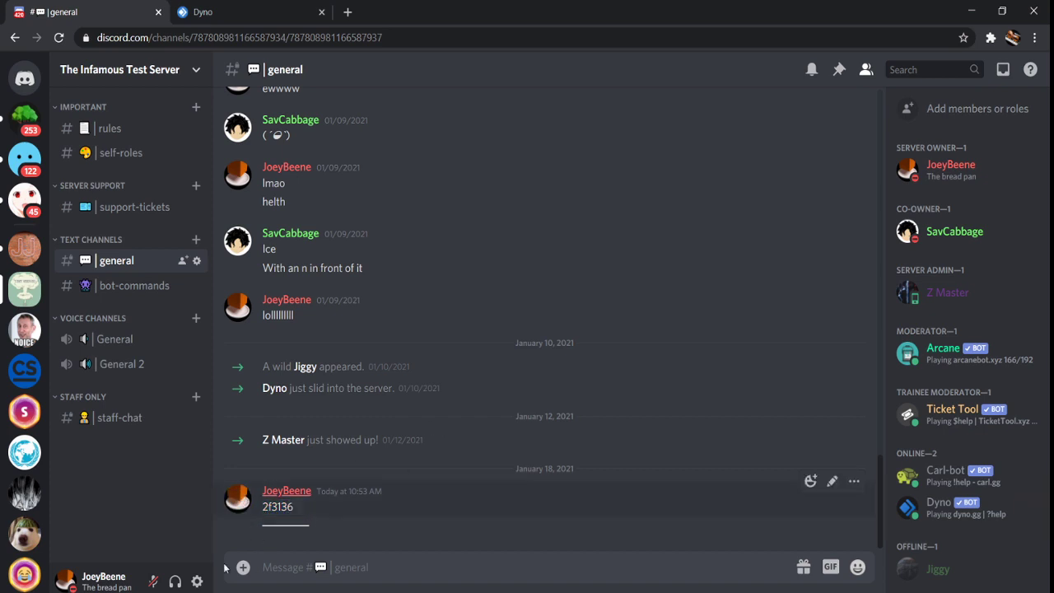
pyautogui.moveTo(313, 528); pyautogui.dragTo(247, 527)
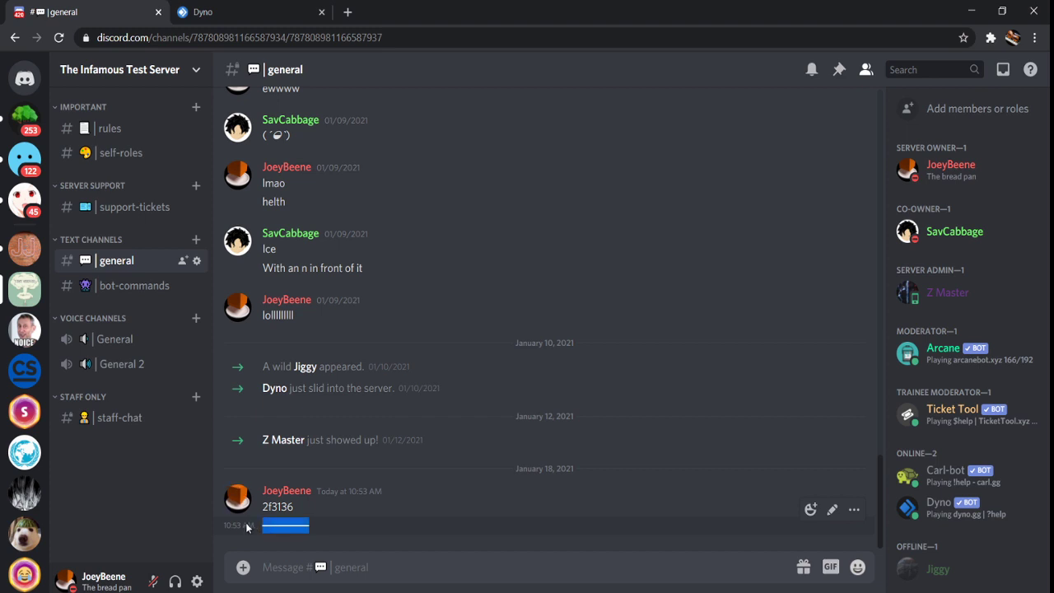
pyautogui.click(321, 525)
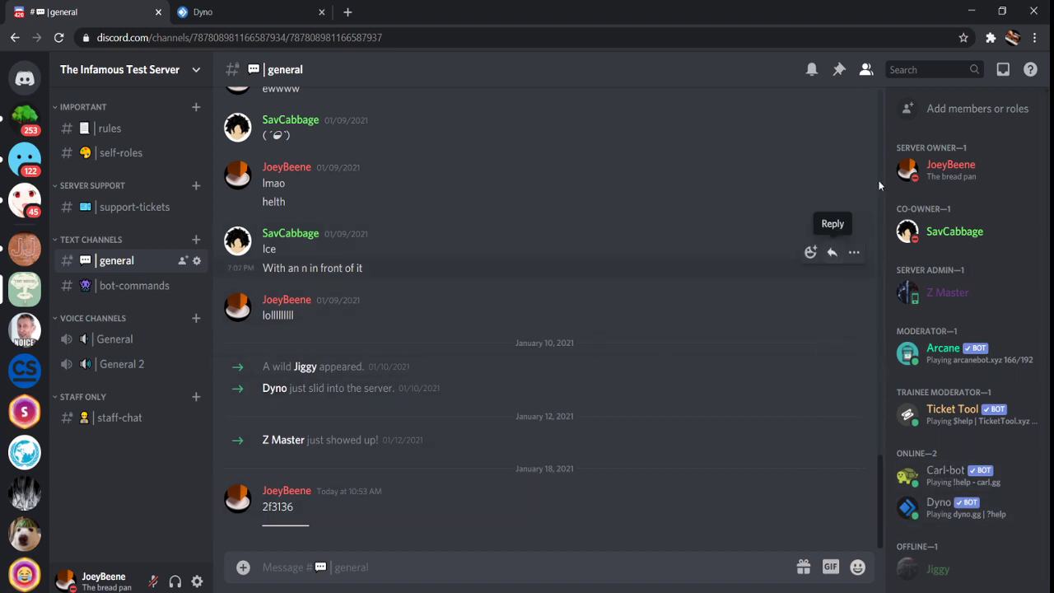
pyautogui.click(930, 175)
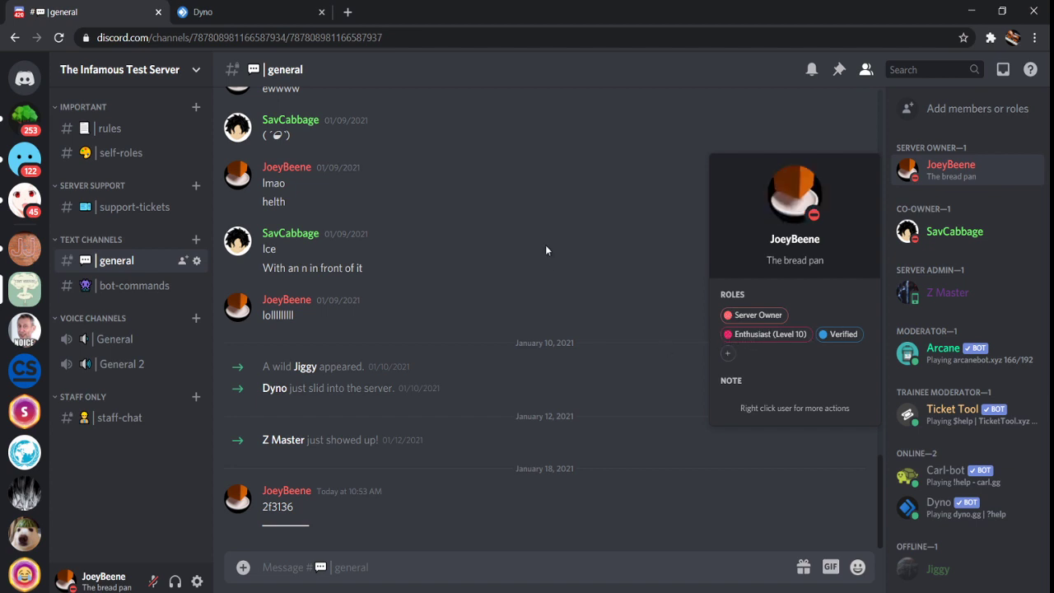
pyautogui.click(470, 368)
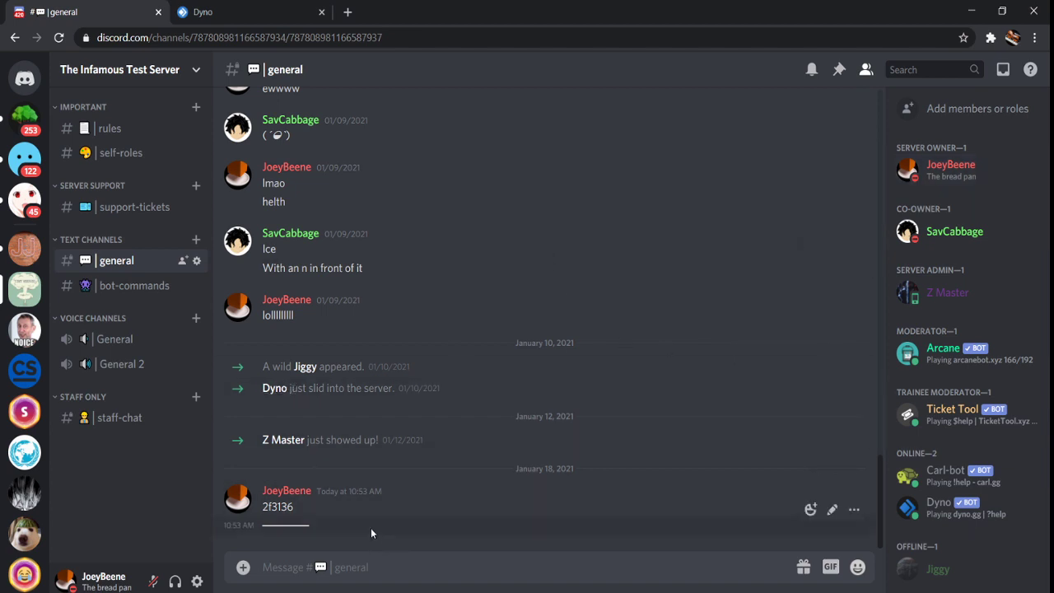
# Copy the color code 2f3136 from the general channel message and open the server's role settings.
pyautogui.moveTo(293, 507); pyautogui.dragTo(259, 509)
pyautogui.hotkey('ctrl', 'c')
pyautogui.click(131, 72)
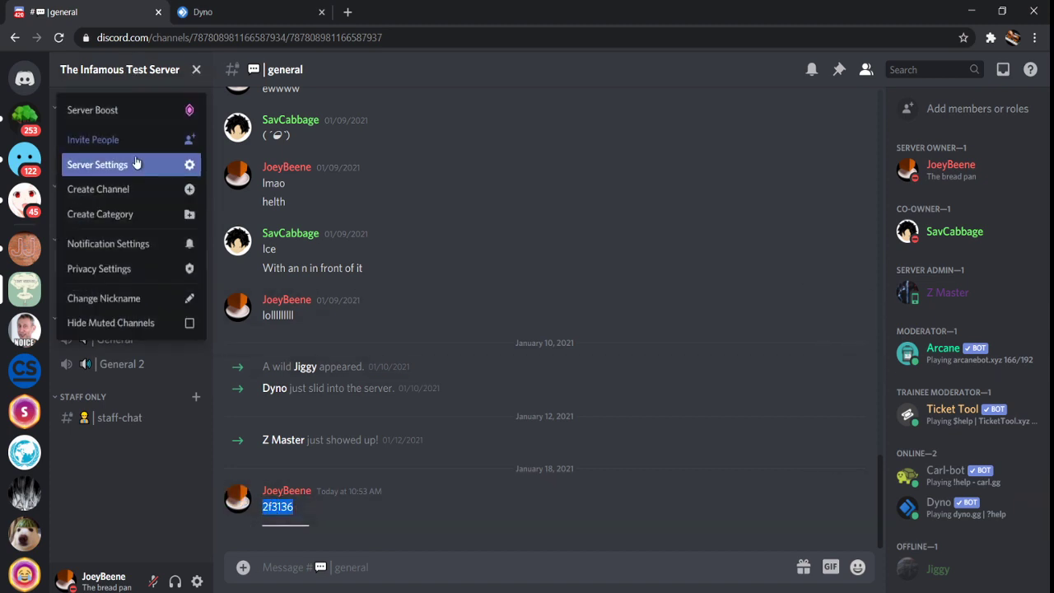
pyautogui.click(133, 166)
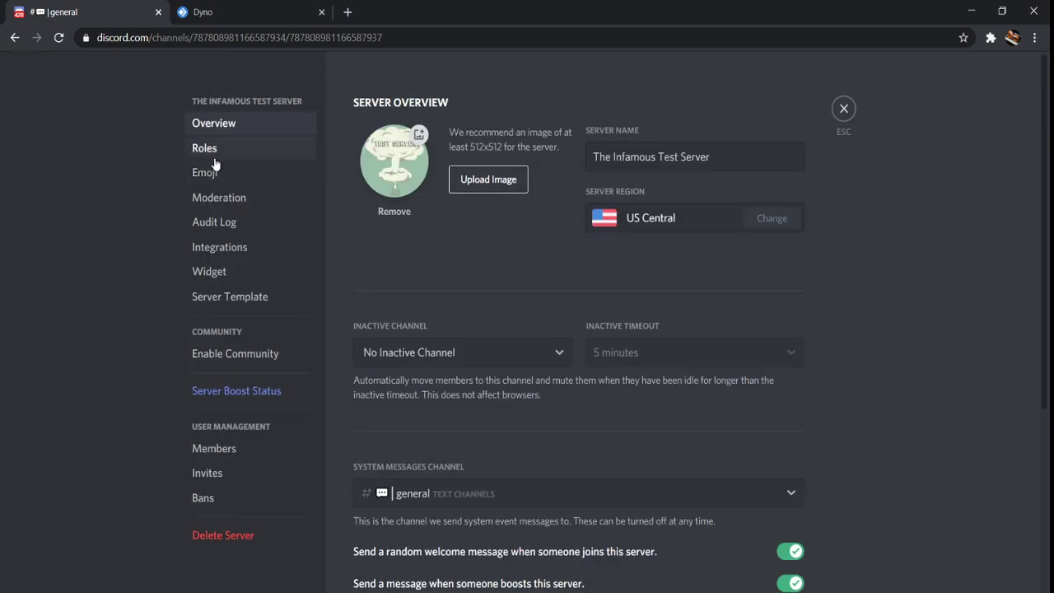
pyautogui.click(212, 151)
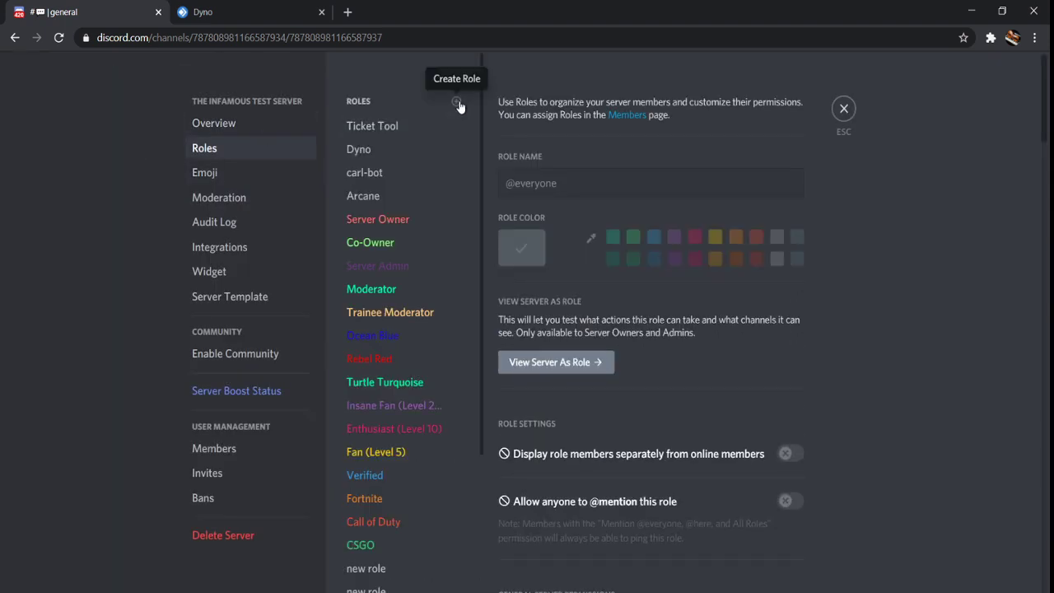
# Create a new server role and name it Staff Roles.
pyautogui.moveTo(545, 182); pyautogui.dragTo(527, 183)
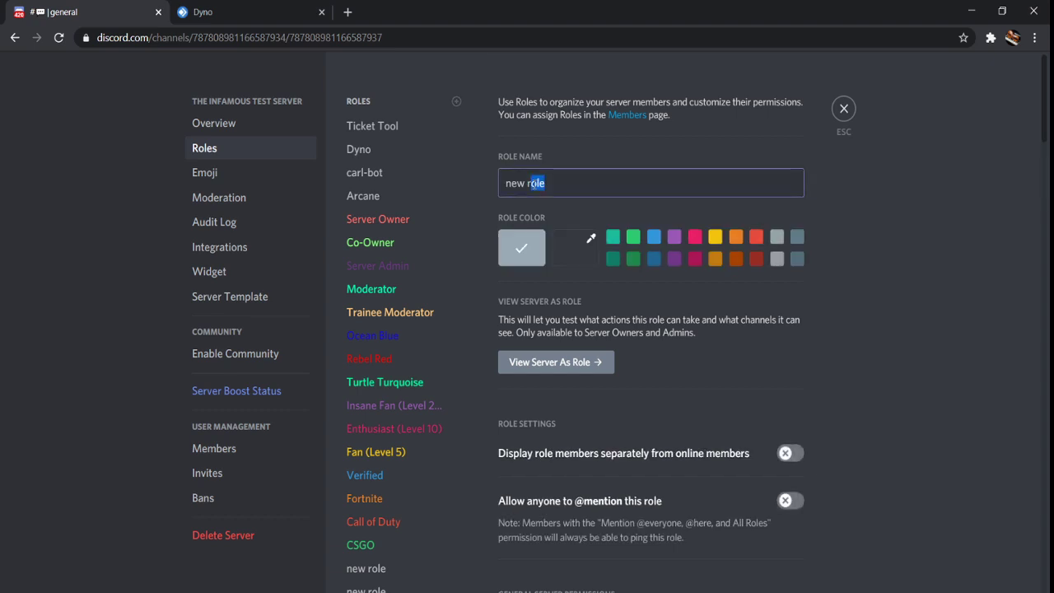
pyautogui.press('BackSpace')
pyautogui.press('BackSpace')
pyautogui.press('BackSpace')
pyautogui.press('BackSpace')
pyautogui.press('BackSpace')
pyautogui.press('BackSpace')
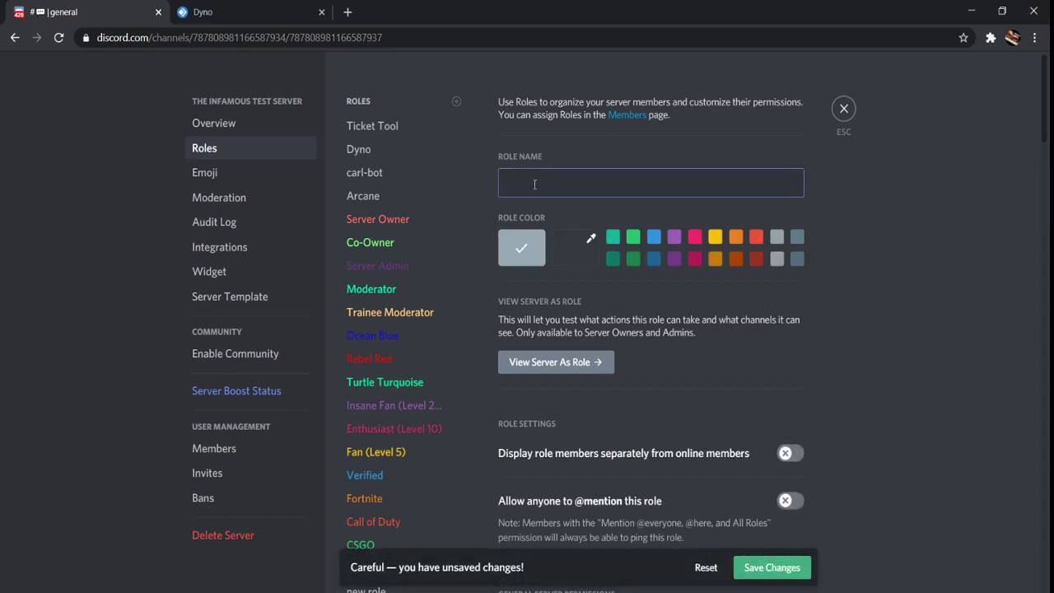
pyautogui.scroll(-3, 387, 276)
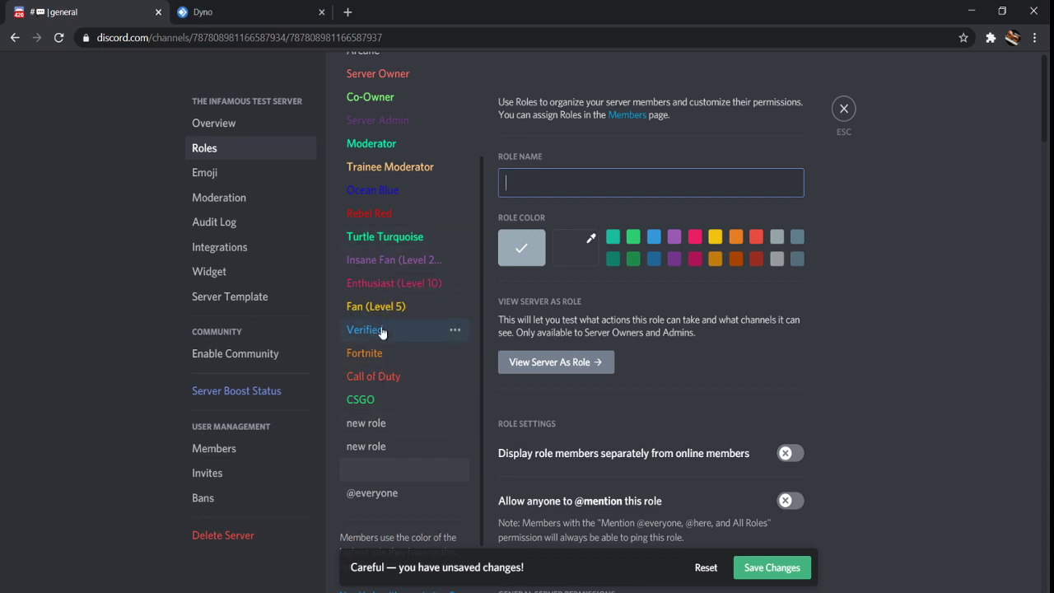
pyautogui.scroll(3, 381, 331)
pyautogui.click(610, 178)
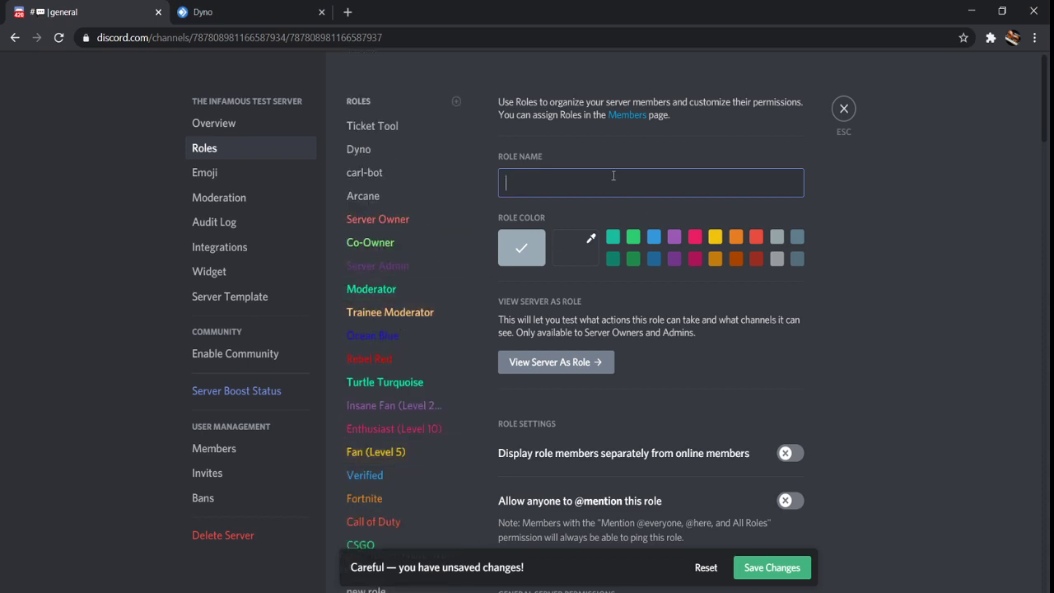
pyautogui.write('Staff Roles')
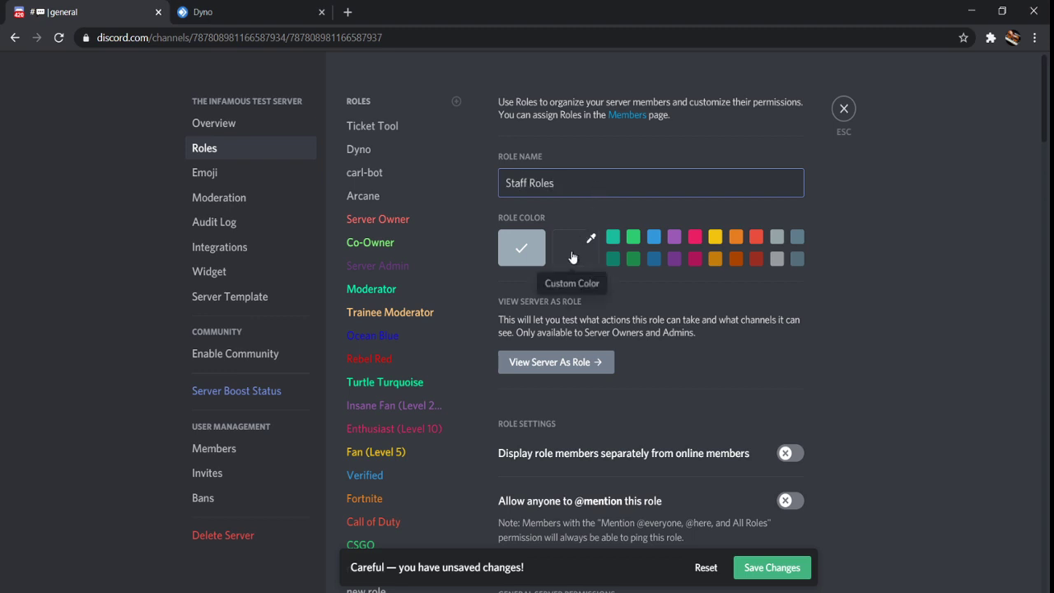
# Give the Staff Roles role the custom color #2f3136.
pyautogui.scroll(-4, 901, 431)
pyautogui.scroll(2, 899, 429)
pyautogui.scroll(-12, 900, 428)
pyautogui.scroll(-10, 721, 370)
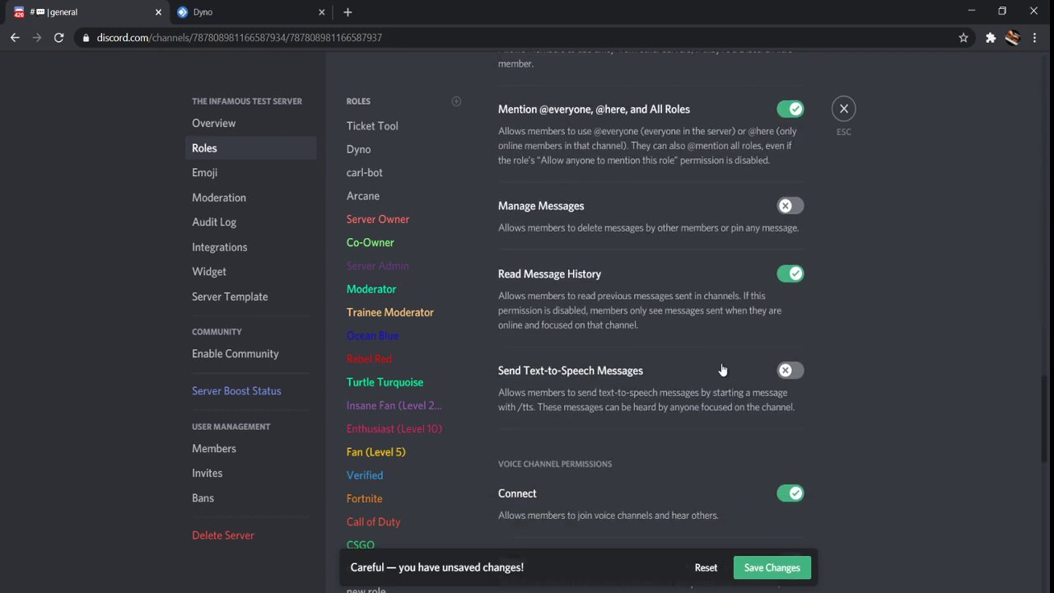
pyautogui.scroll(20, 722, 370)
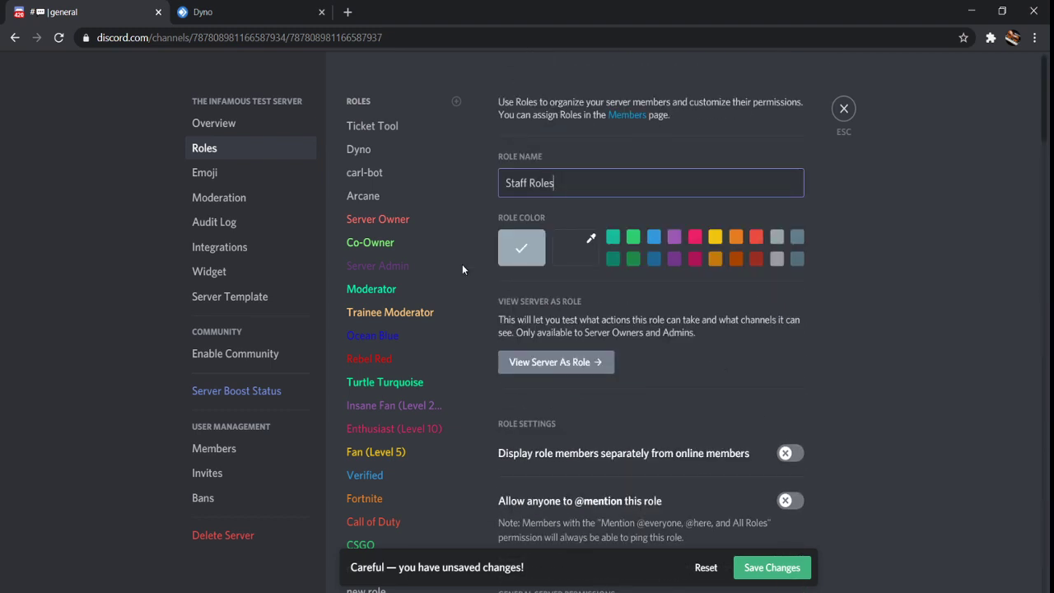
pyautogui.click(573, 247)
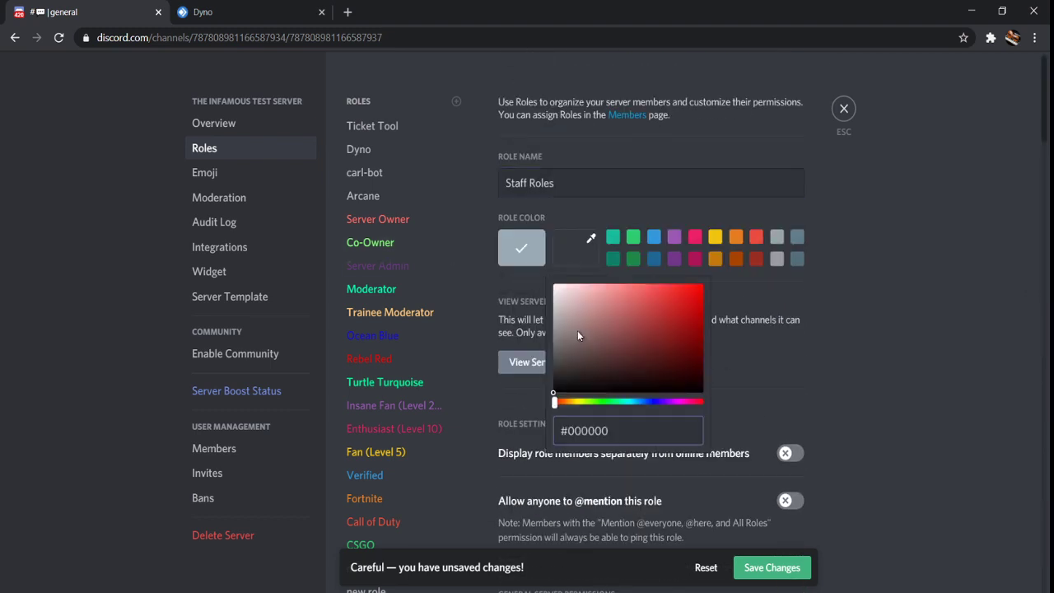
pyautogui.moveTo(606, 431); pyautogui.dragTo(567, 426)
pyautogui.hotkey('ctrl', 'v')
pyautogui.click(569, 183)
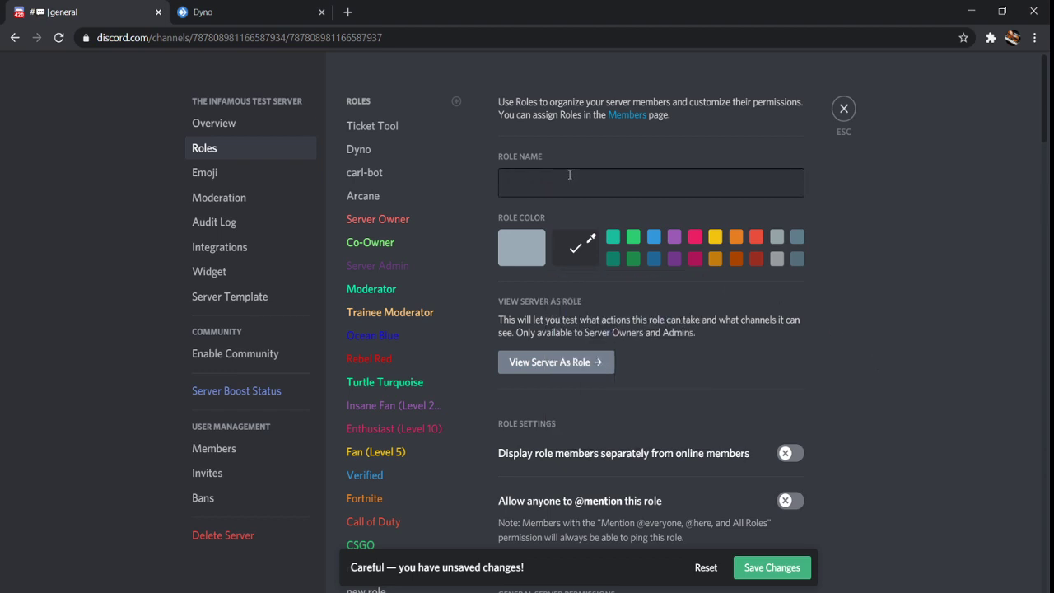
pyautogui.moveTo(554, 183); pyautogui.dragTo(459, 196)
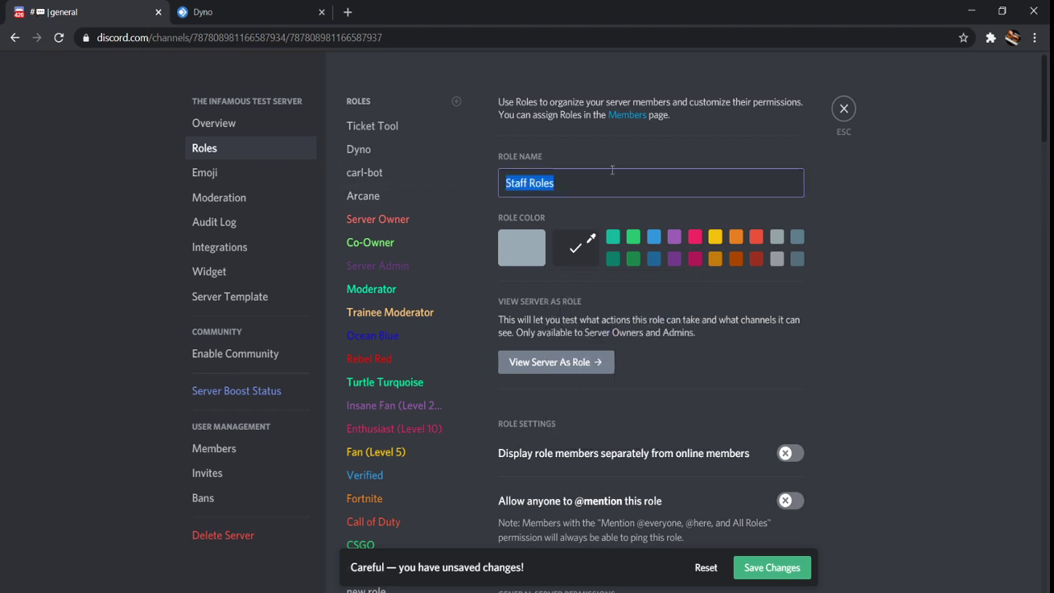
pyautogui.press('BackSpace')
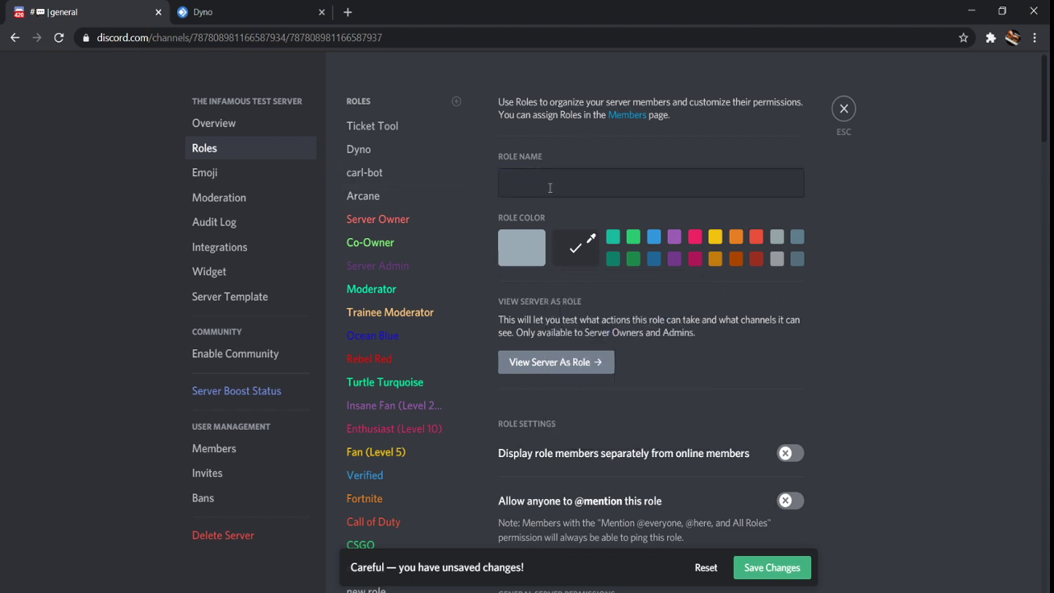
# Create a role named Level Roles and set its custom color to #2f3136.
pyautogui.click(455, 100)
pyautogui.moveTo(591, 176); pyautogui.dragTo(425, 175)
pyautogui.press('BackSpace')
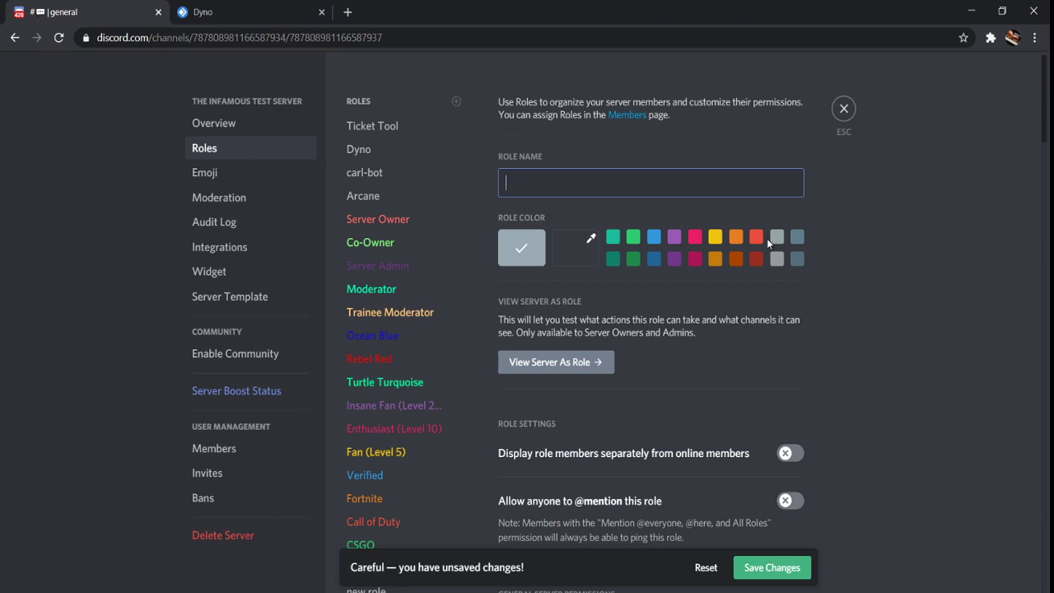
pyautogui.write('LevelkROlesoles')
pyautogui.click(577, 249)
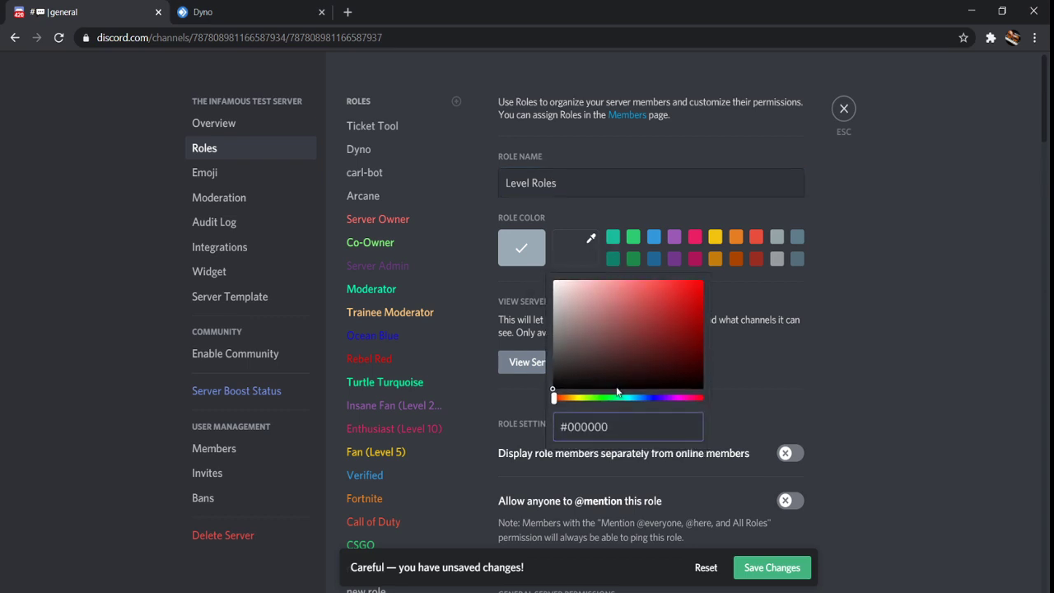
pyautogui.moveTo(608, 426); pyautogui.dragTo(567, 426)
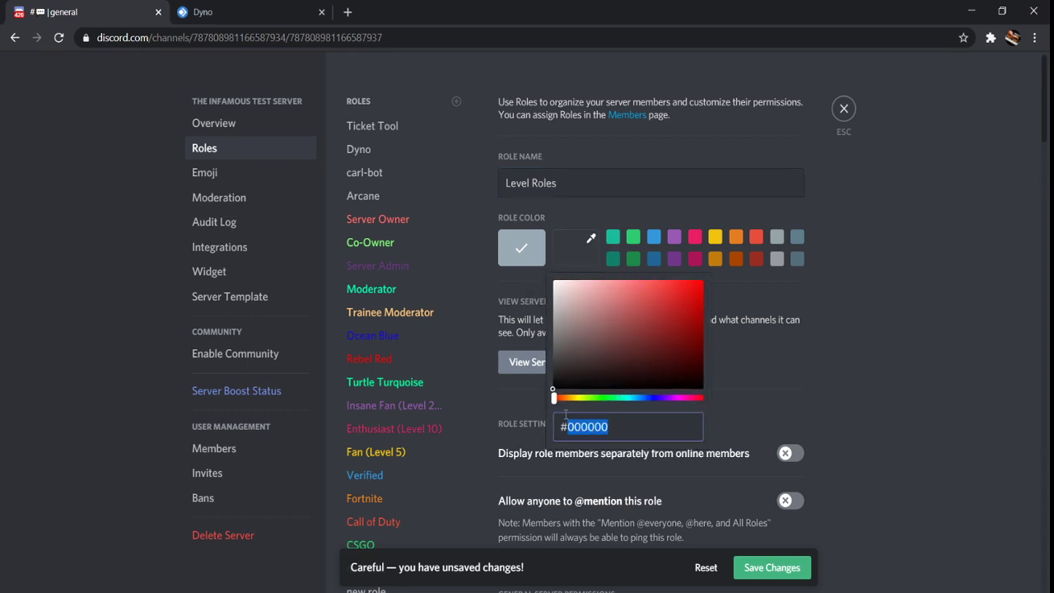
pyautogui.hotkey('ctrl', 'v')
pyautogui.click(841, 360)
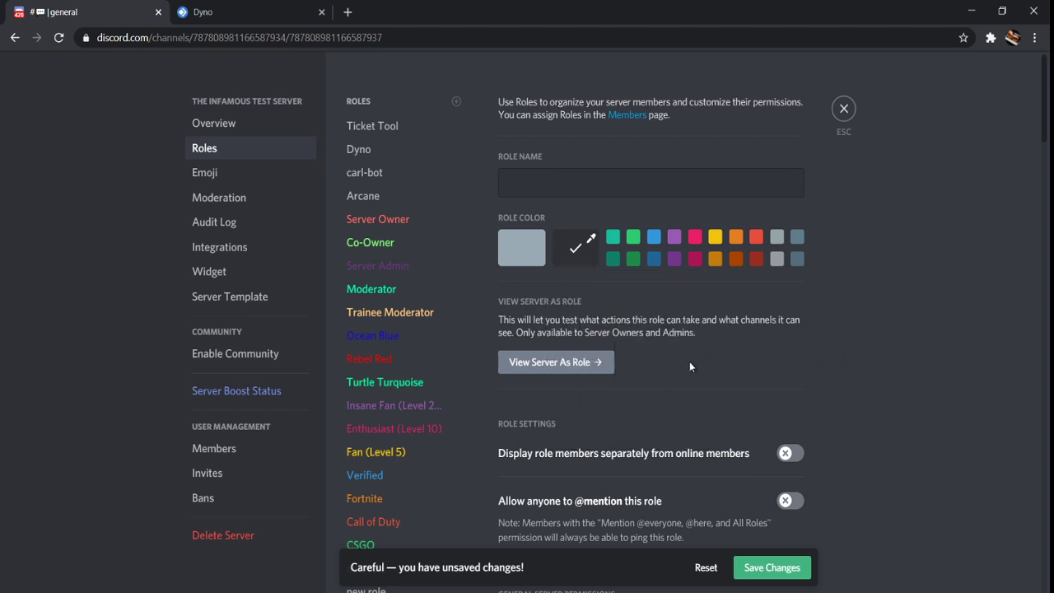
# Create a role named Color Roles and set its custom color to #2f3136.
pyautogui.click(519, 248)
pyautogui.tripleClick(569, 182)
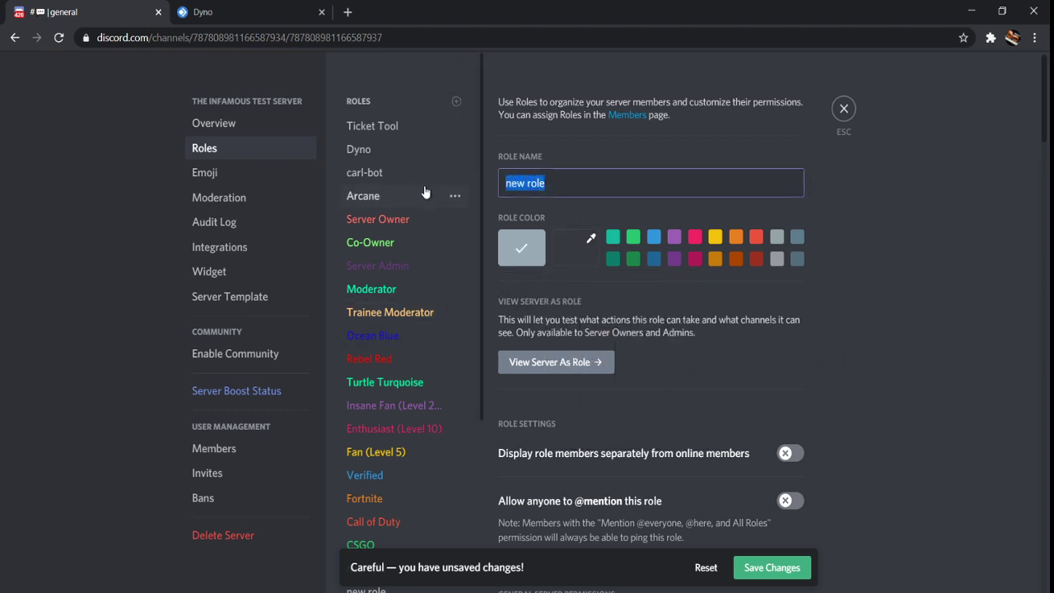
pyautogui.press('BackSpace')
pyautogui.write('Color Roles')
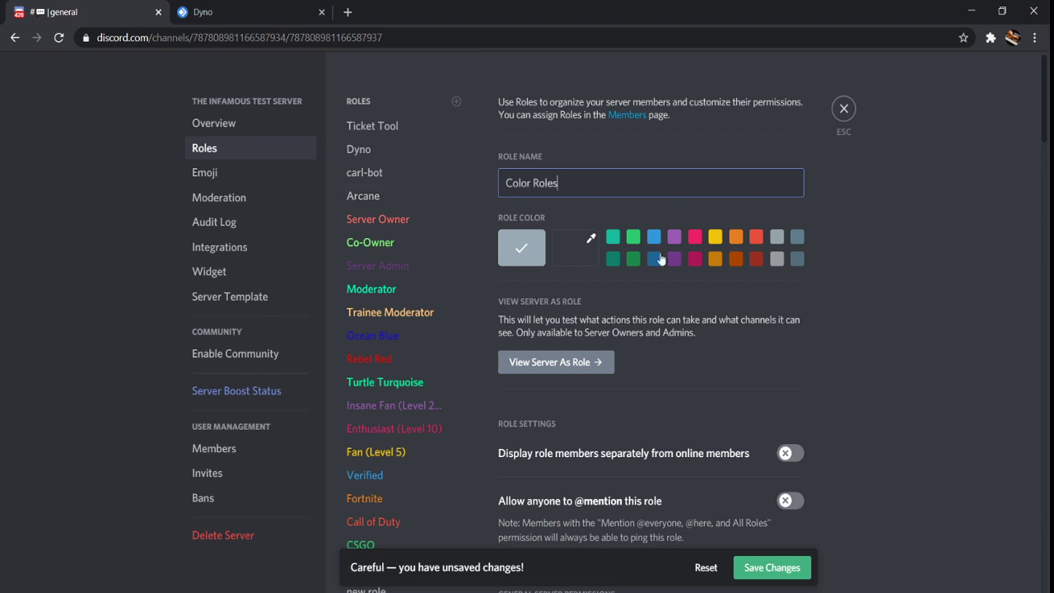
pyautogui.click(574, 247)
pyautogui.doubleClick(586, 427)
pyautogui.write('2f3136')
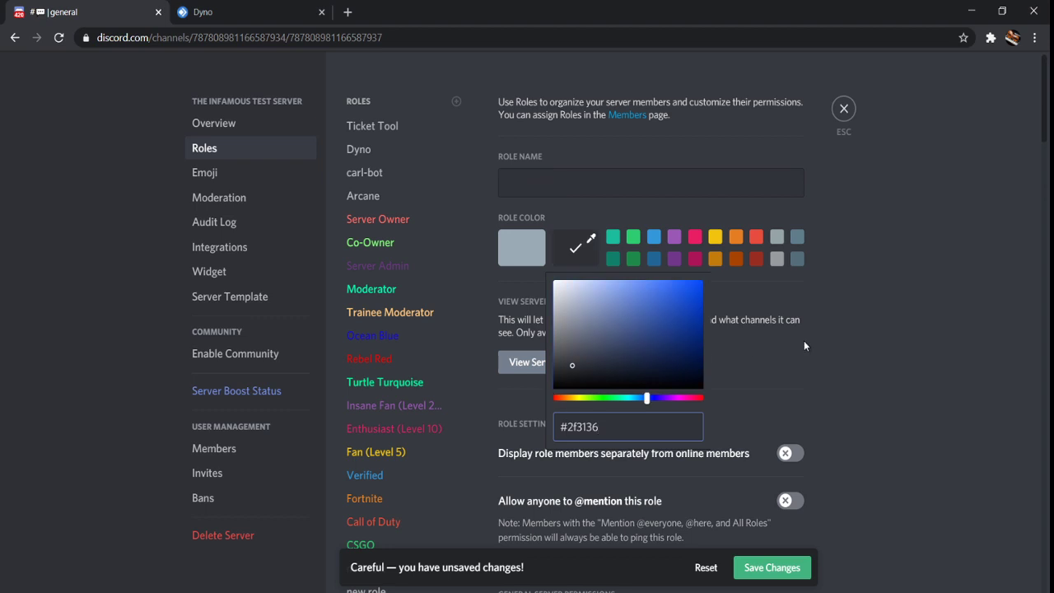
pyautogui.click(845, 348)
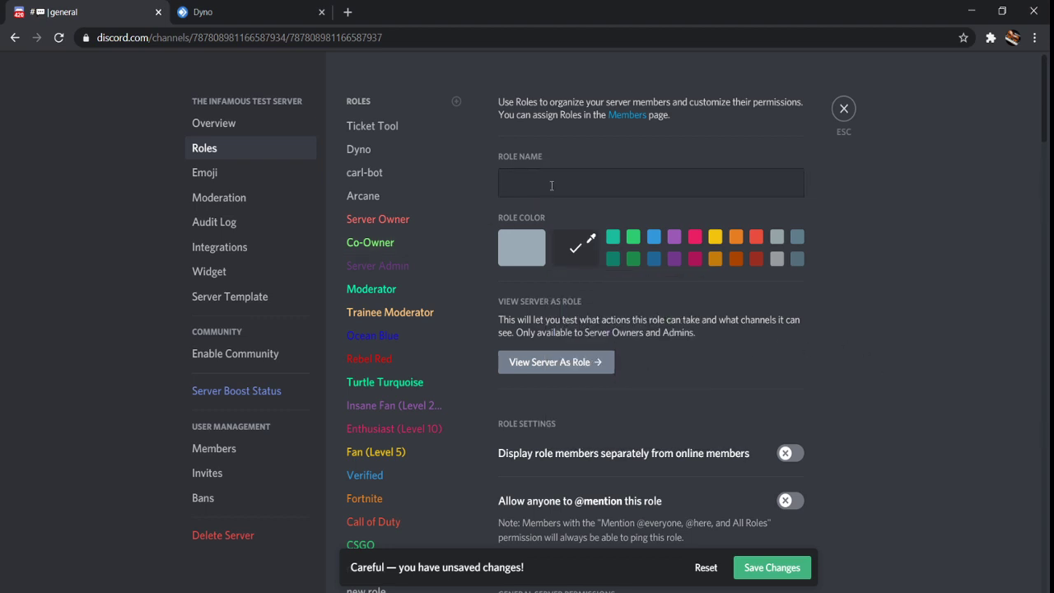
# Create another role named Staff Roles.
pyautogui.click(457, 104)
pyautogui.hotkey('ctrl', 'a')
pyautogui.press('BackSpace')
pyautogui.write('Staff')
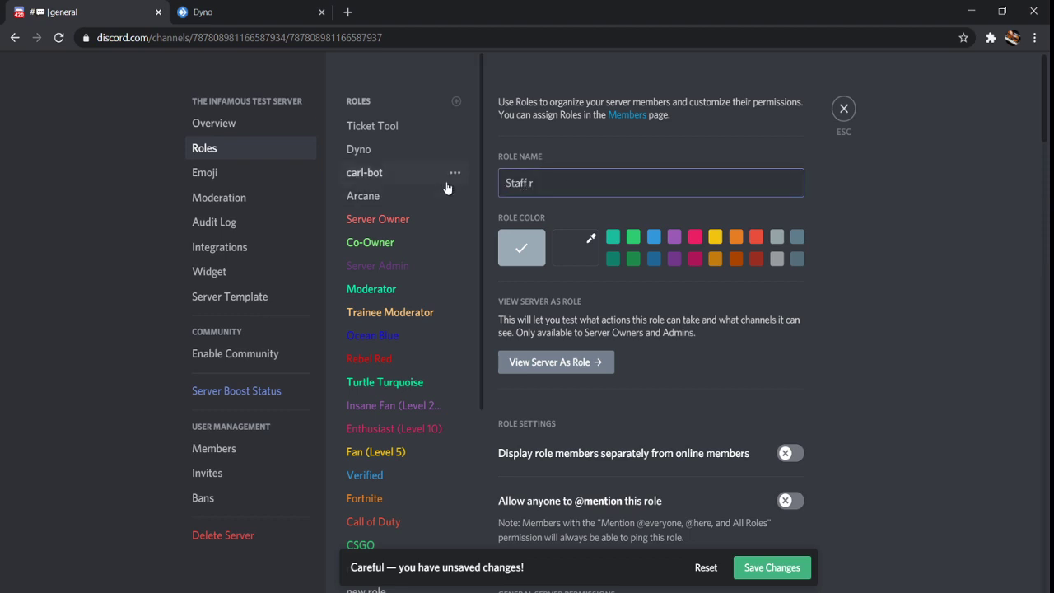
pyautogui.write(' ROlesoles')
pyautogui.scroll(-4, 453, 189)
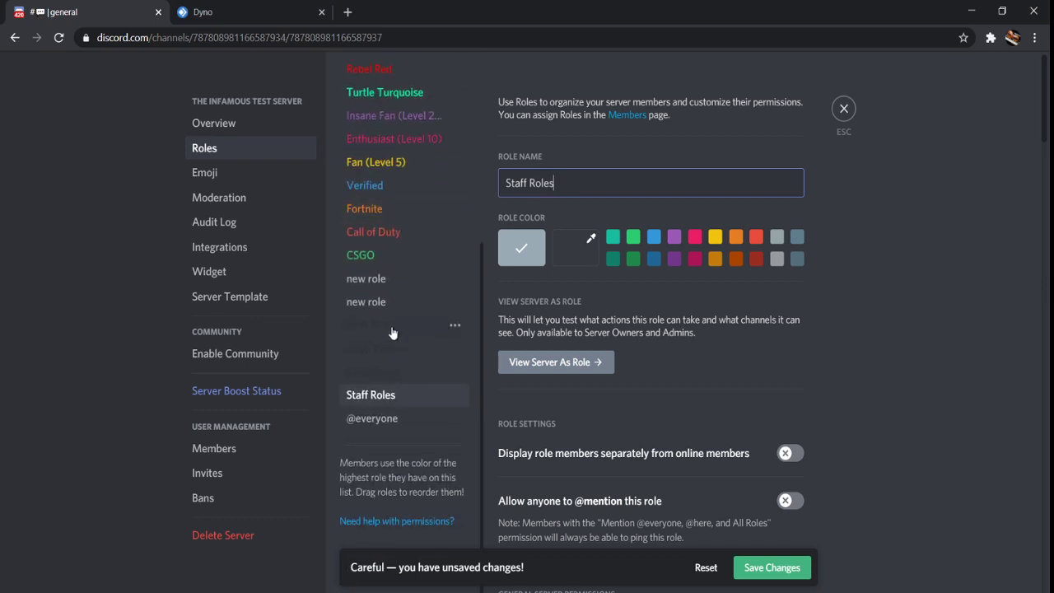
pyautogui.click(454, 396)
pyautogui.click(475, 465)
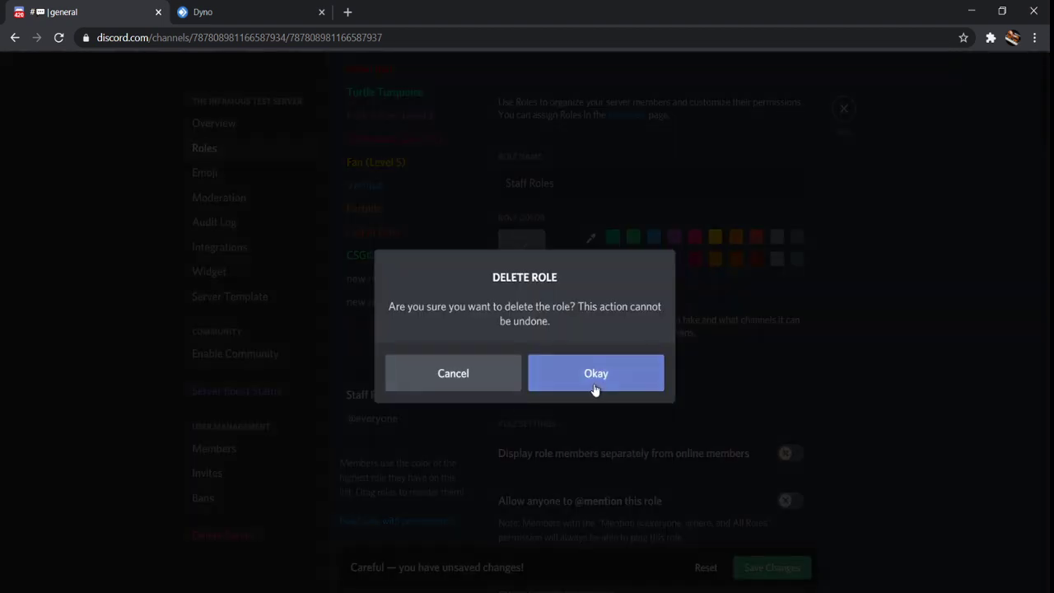
pyautogui.click(593, 376)
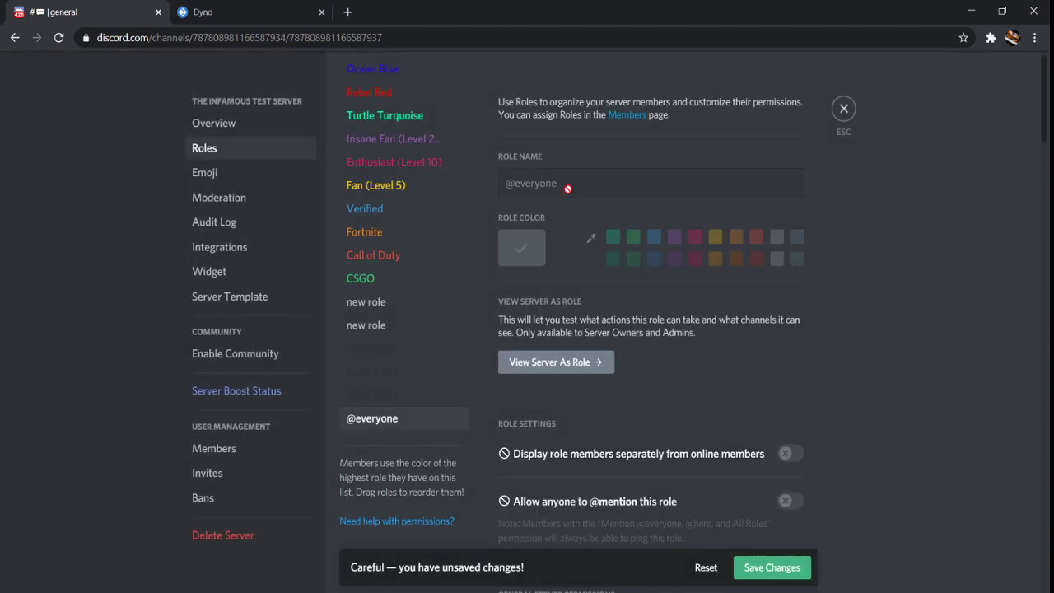
pyautogui.scroll(5, 396, 271)
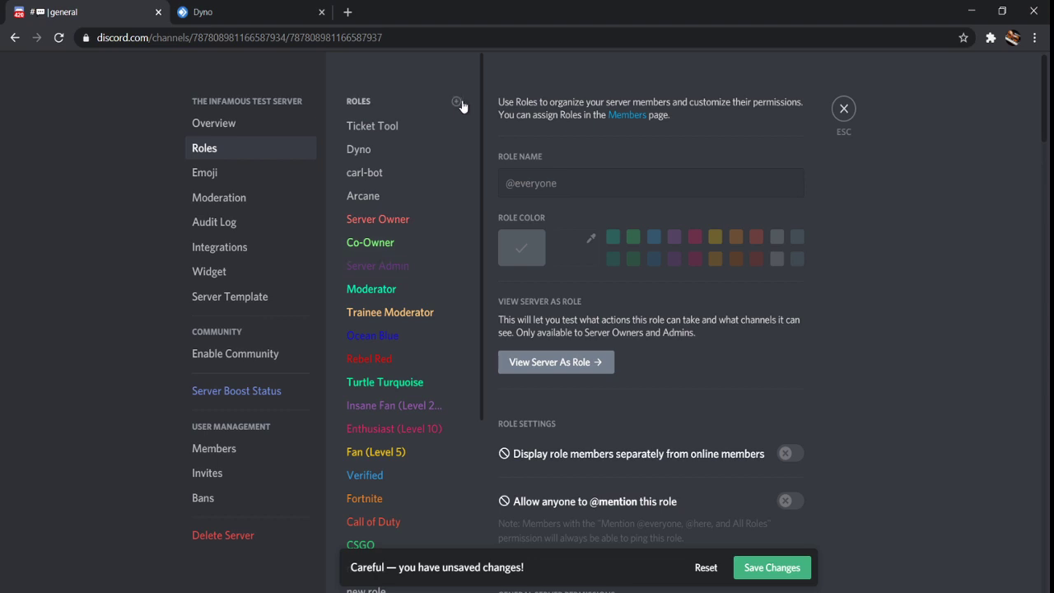
# Create a new role named Game Related.
pyautogui.click(457, 102)
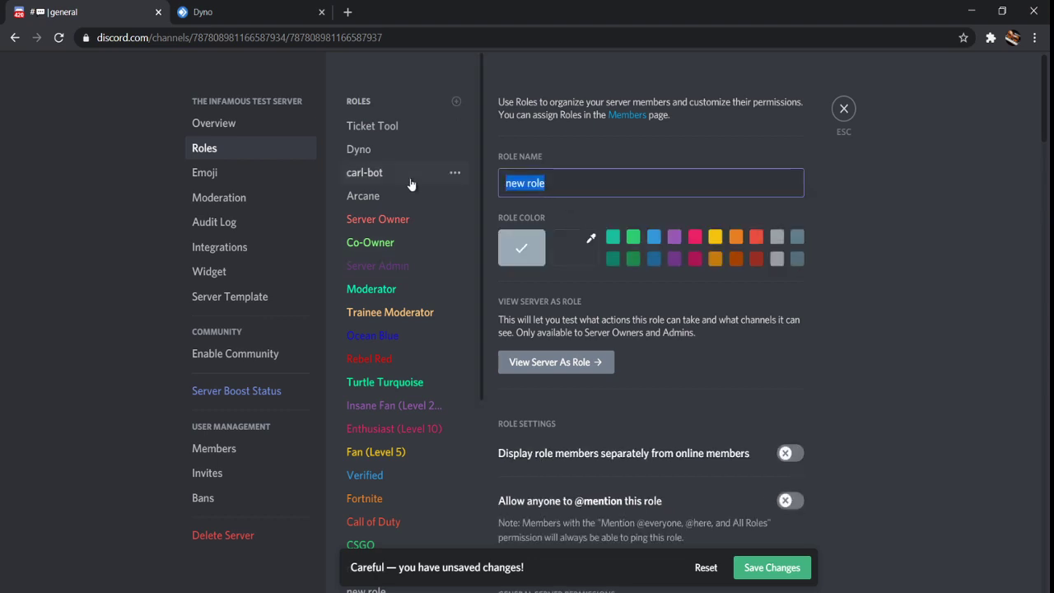
pyautogui.press('BackSpace')
pyautogui.write('Gaming')
pyautogui.press('BackSpace')
pyautogui.press('BackSpace')
pyautogui.press('BackSpace')
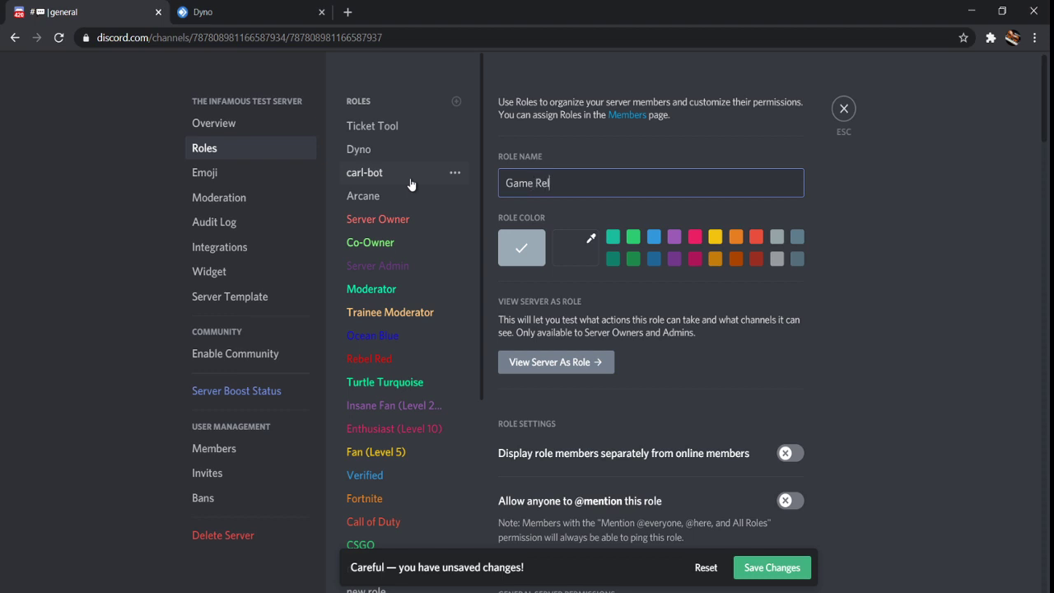
pyautogui.click(881, 396)
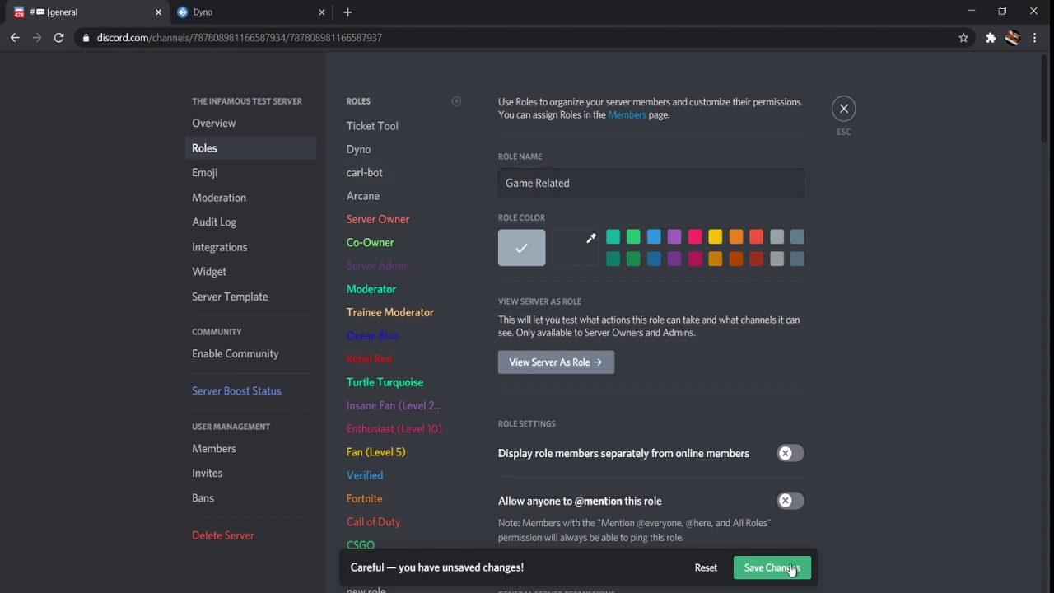
# Set the Game Related role's custom color to #2f3136 and save the changes.
pyautogui.click(576, 249)
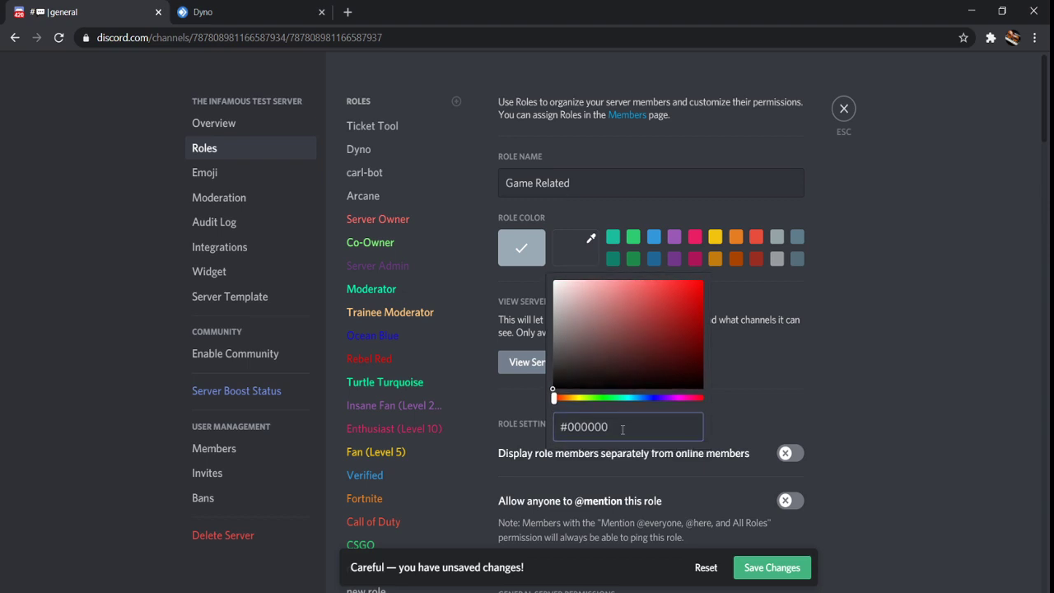
pyautogui.moveTo(621, 429); pyautogui.dragTo(570, 423)
pyautogui.write('2f3136')
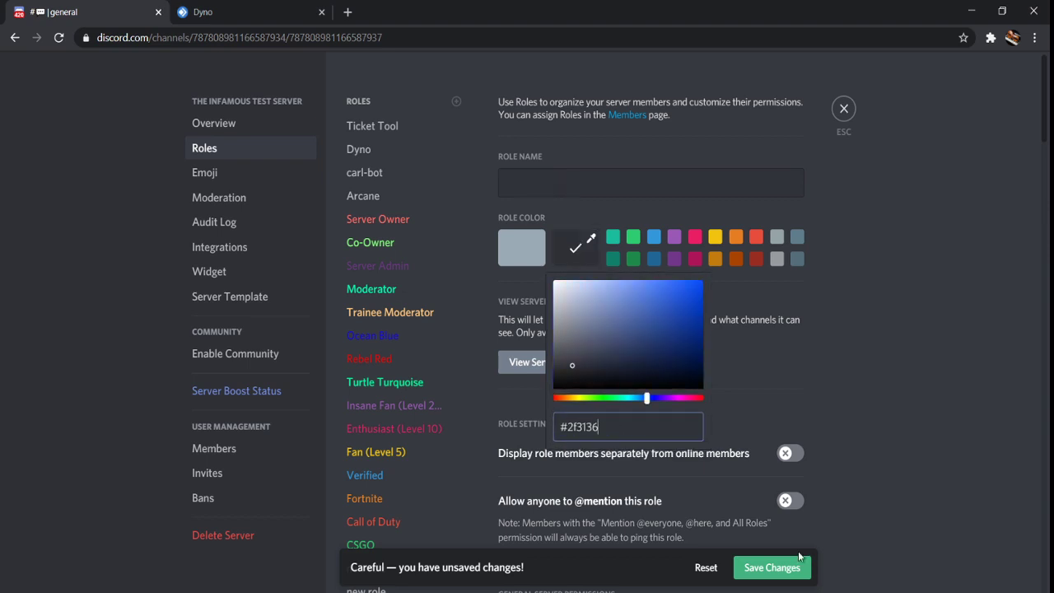
pyautogui.click(774, 568)
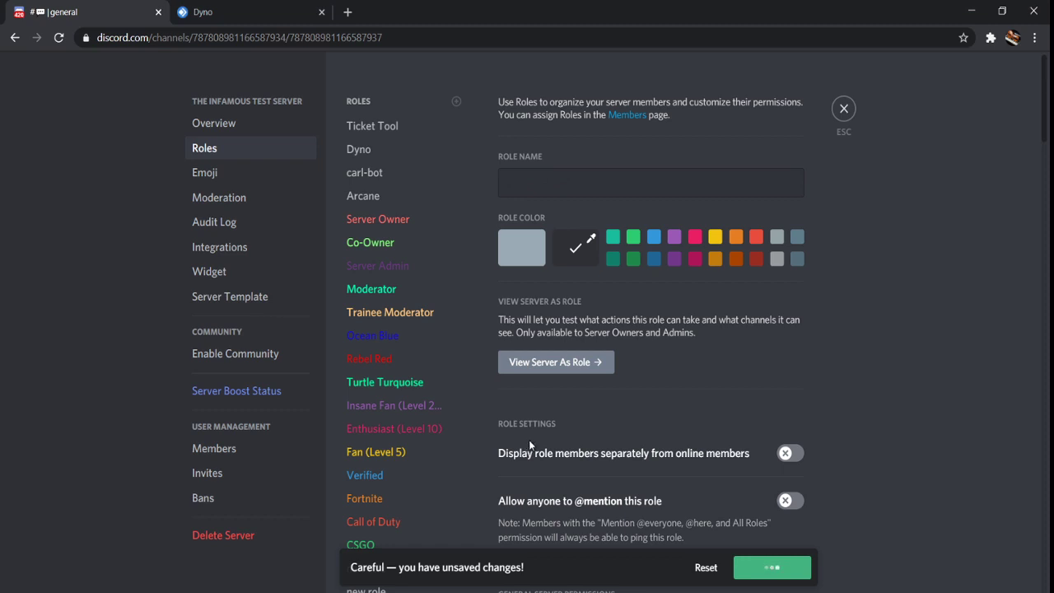
# Leave the server settings and copy the dash line from the latest message in the general channel.
pyautogui.scroll(-4, 397, 347)
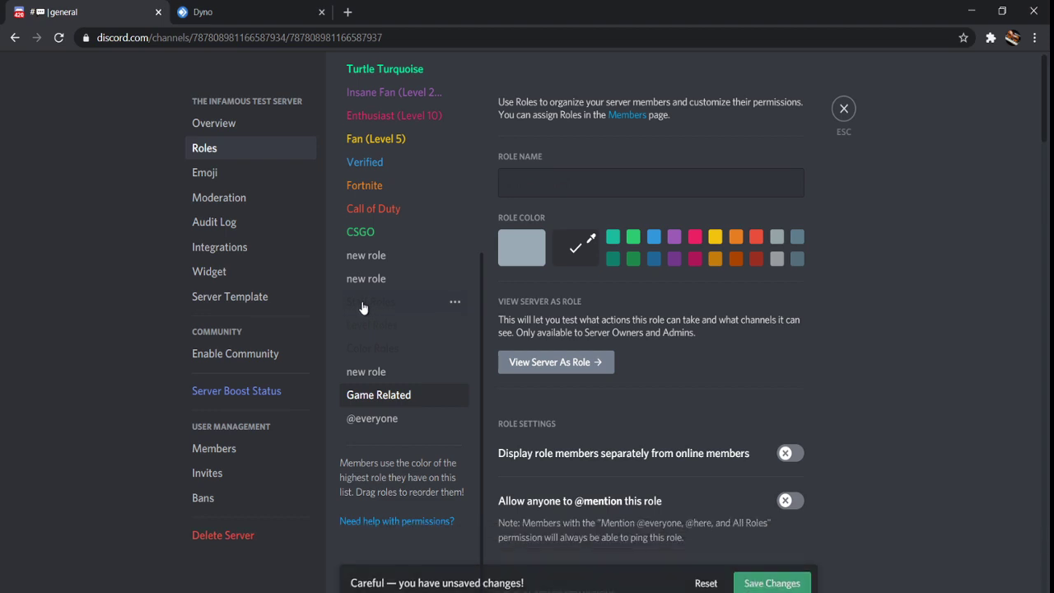
pyautogui.click(843, 108)
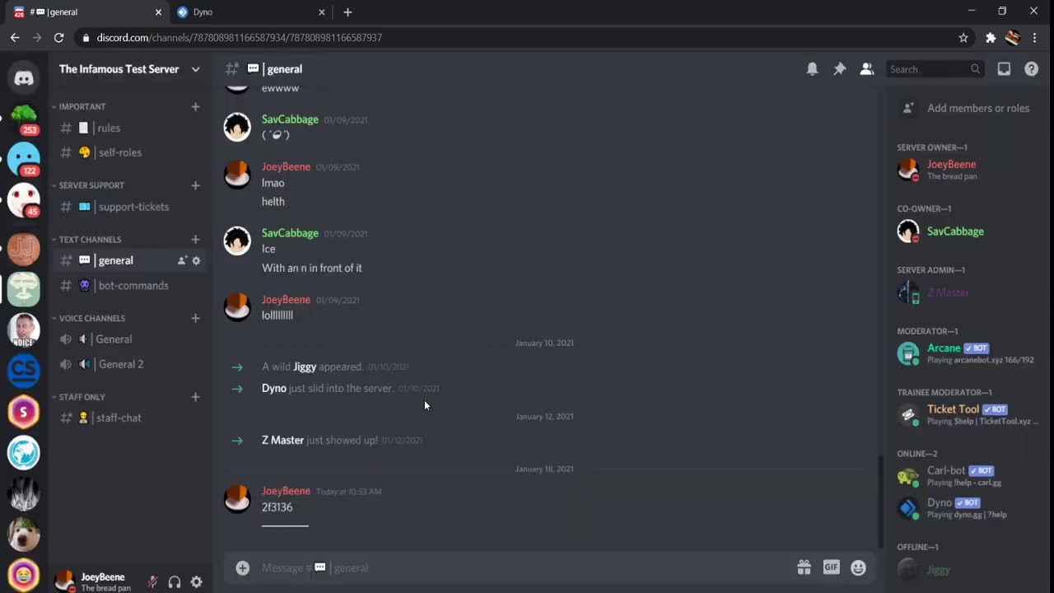
pyautogui.moveTo(305, 524); pyautogui.dragTo(246, 530)
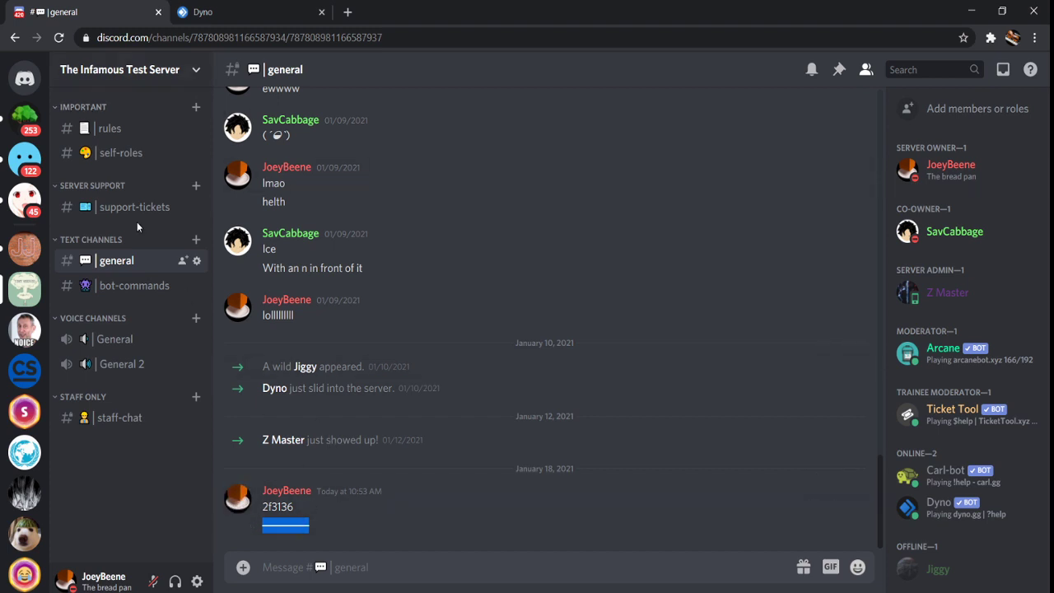
# Return to the server's role settings and delete the unused new role just above Game Related, confirming the deletion.
pyautogui.click(132, 69)
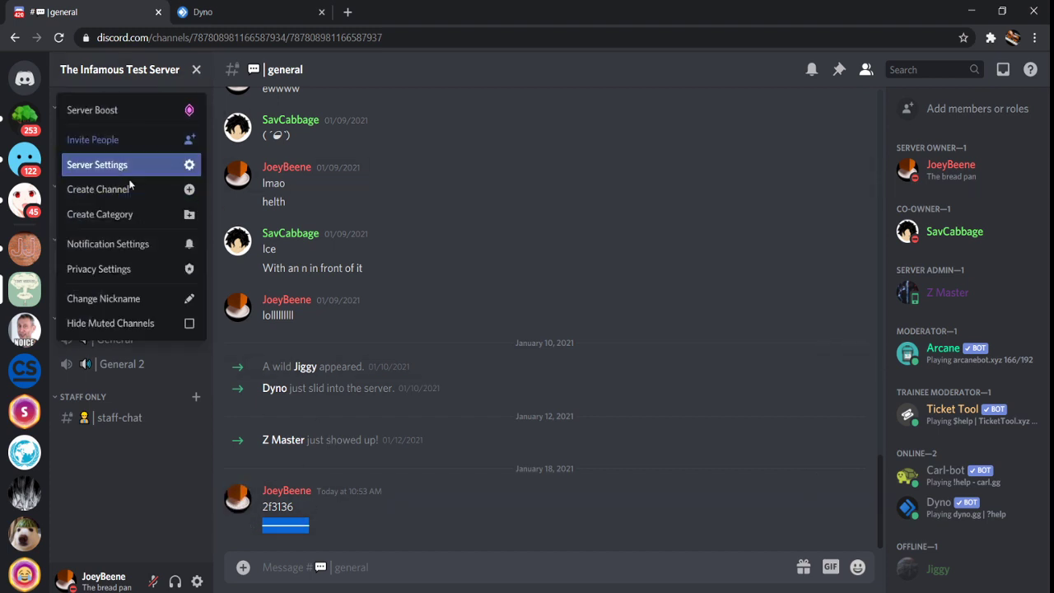
pyautogui.press('Return')
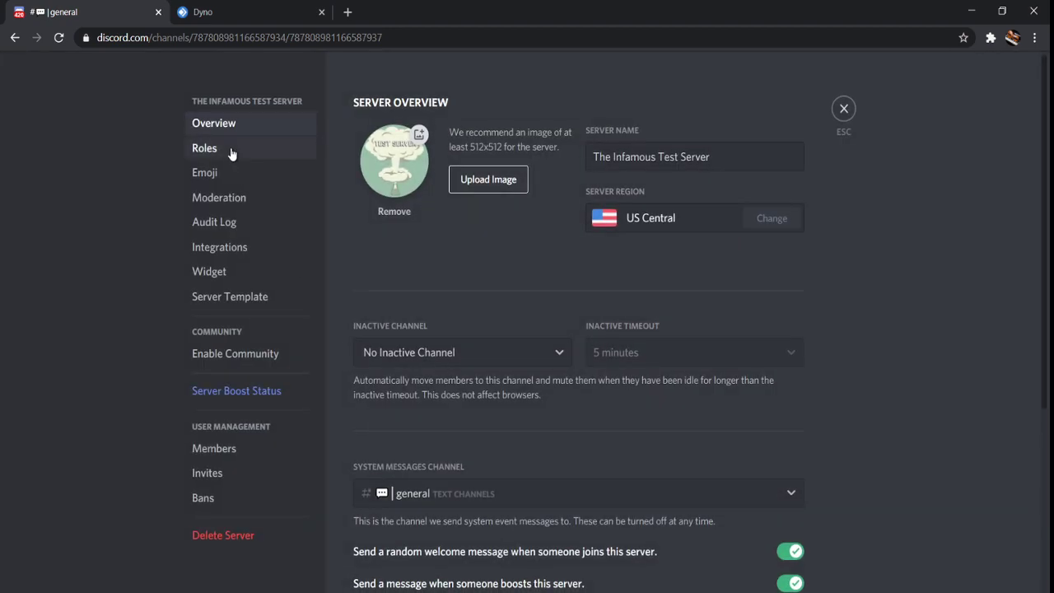
pyautogui.scroll(-5, 430, 305)
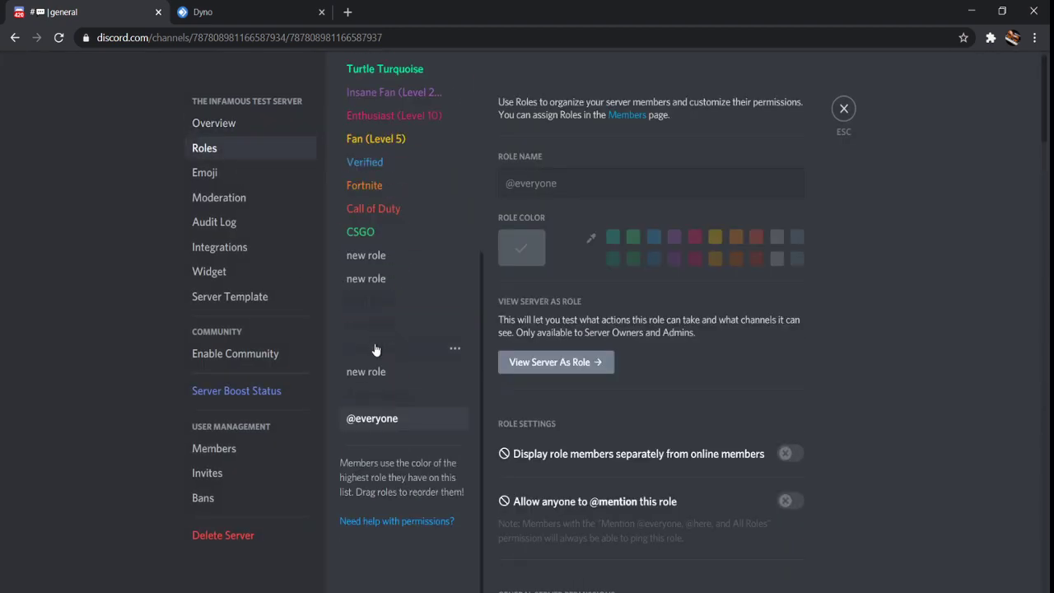
pyautogui.click(452, 371)
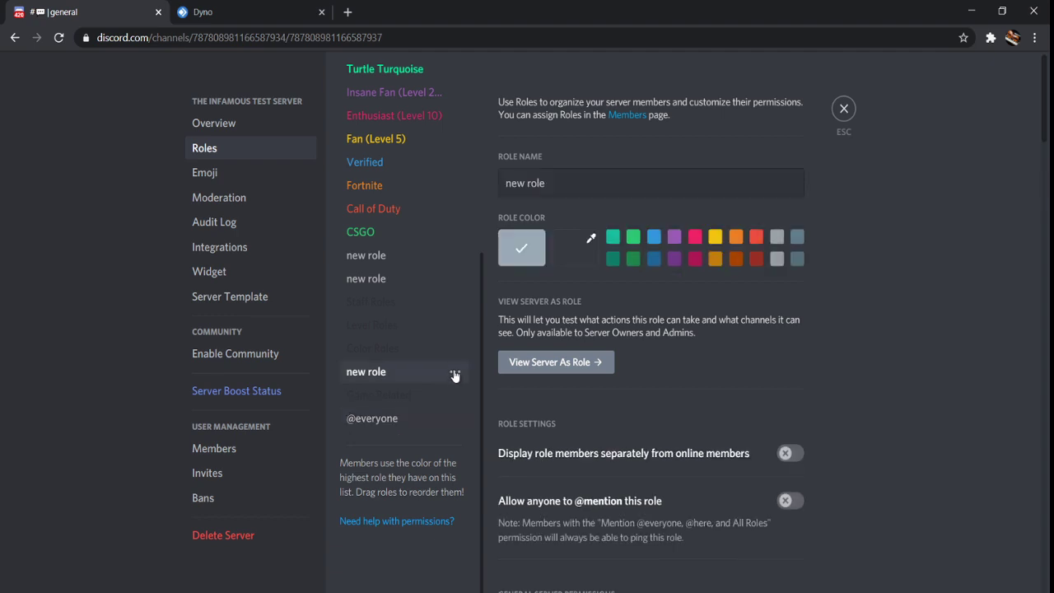
pyautogui.click(479, 442)
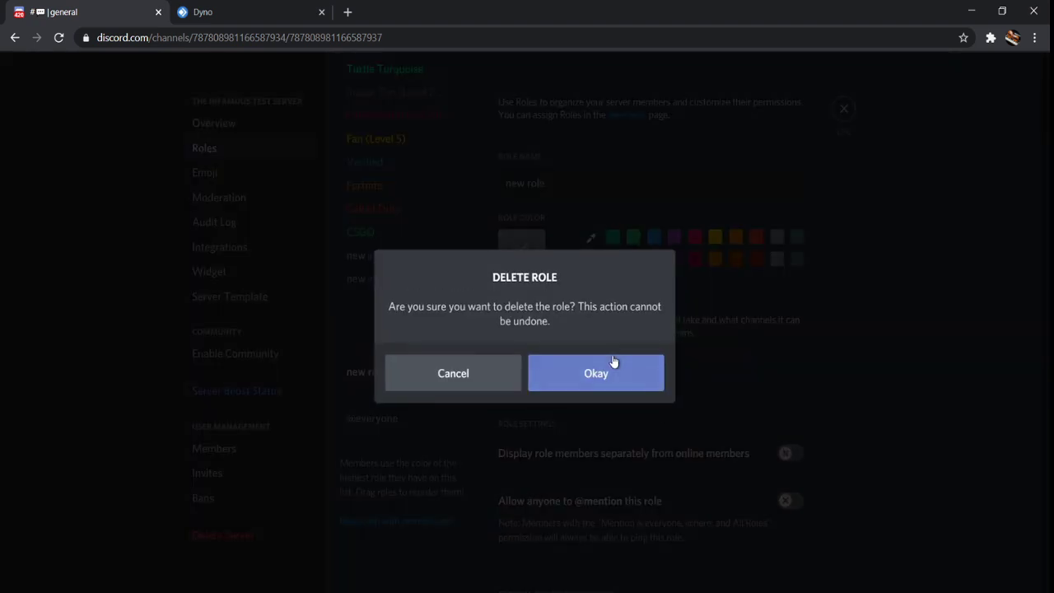
pyautogui.click(595, 373)
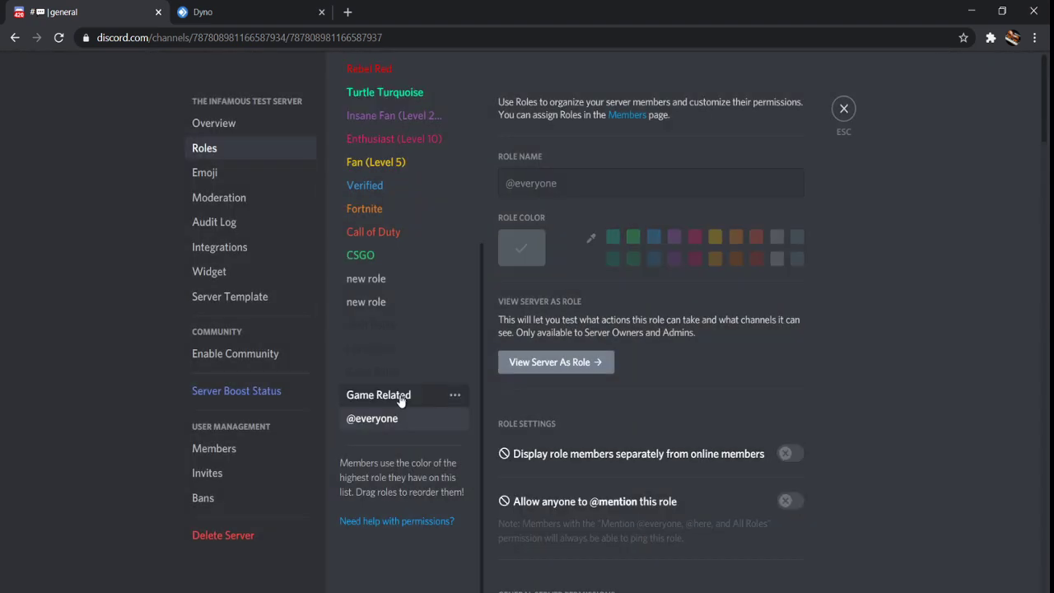
# Prefix the Game Related role's name with the copied dash line.
pyautogui.click(401, 395)
pyautogui.click(508, 182)
pyautogui.write('G')
pyautogui.press('BackSpace')
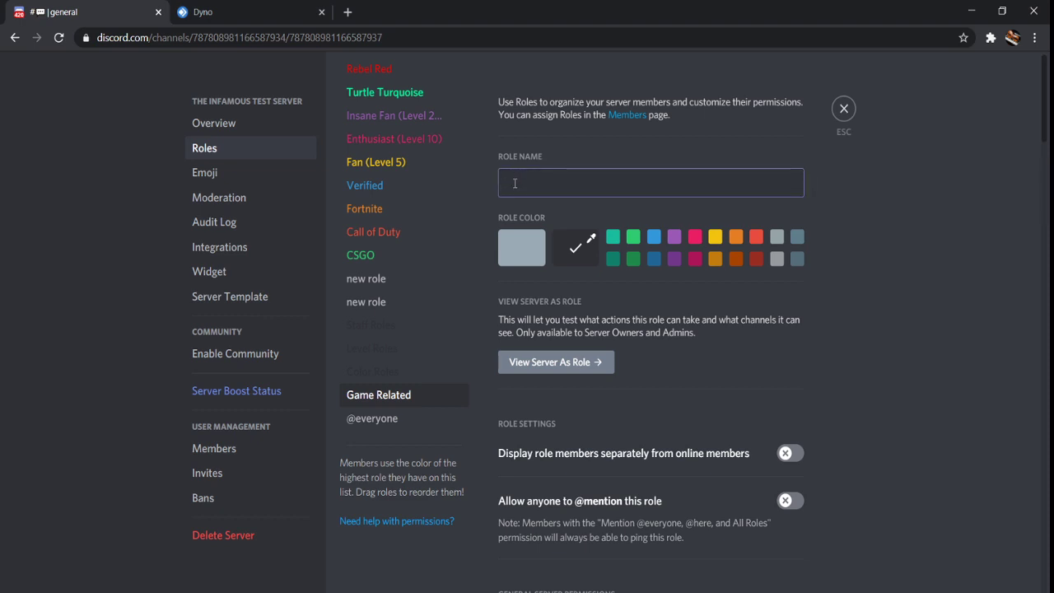
pyautogui.hotkey('ctrl', 'v')
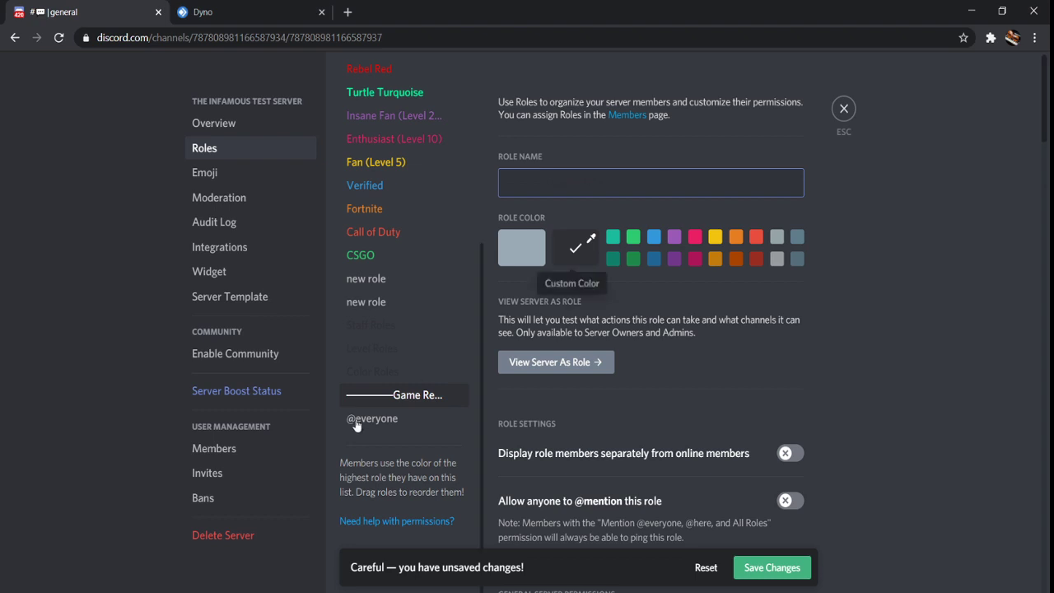
# Add the copied dash line in front of the Color Roles name.
pyautogui.click(389, 371)
pyautogui.click(515, 189)
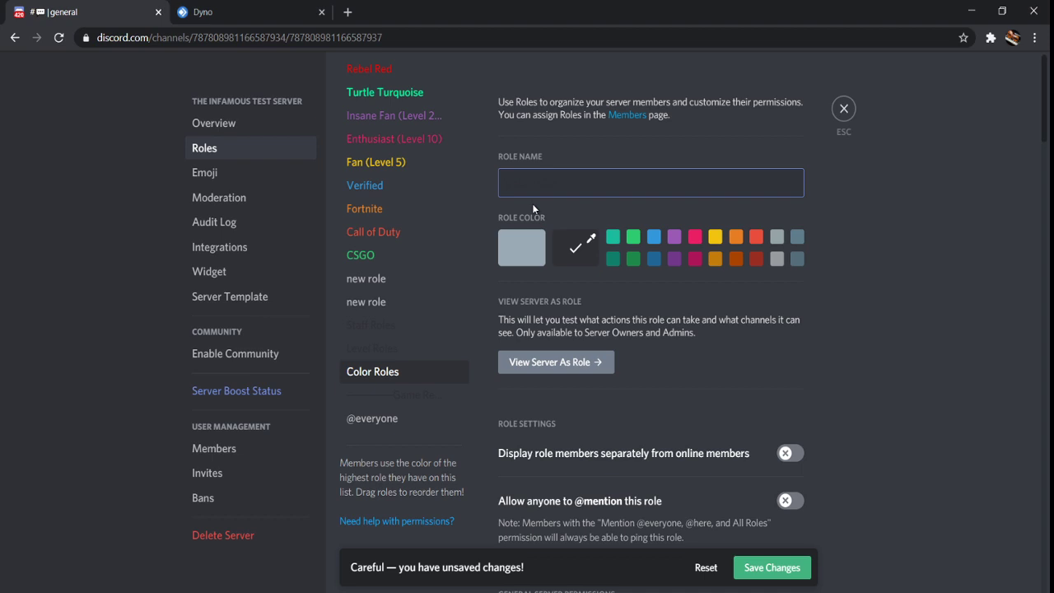
pyautogui.write('————')
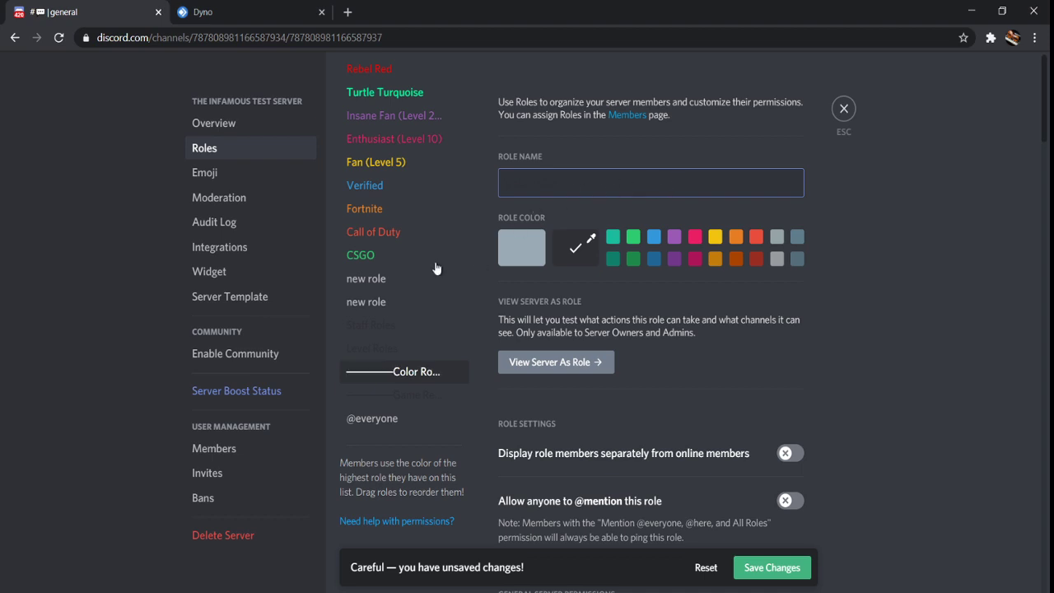
# Add the copied dash line in front of the Level Roles and Staff Roles names.
pyautogui.click(379, 330)
pyautogui.click(381, 346)
pyautogui.click(525, 189)
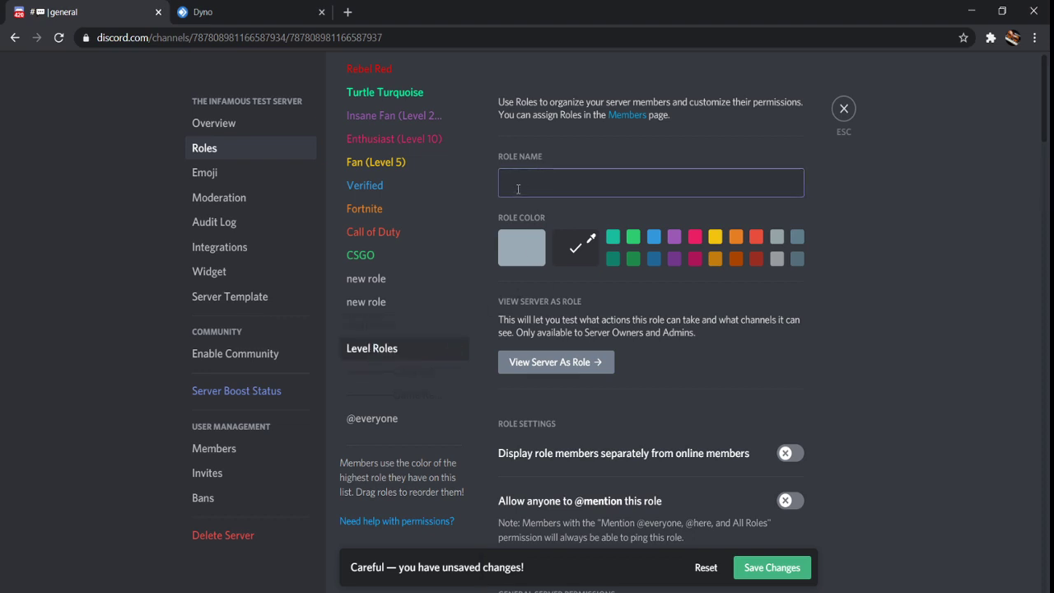
pyautogui.write('————')
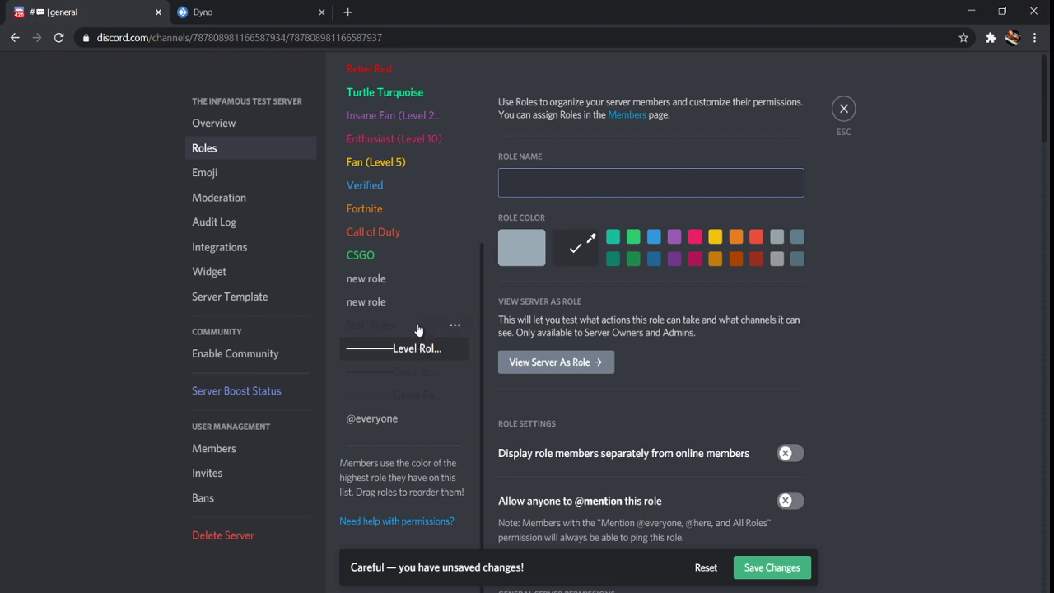
pyautogui.click(371, 324)
pyautogui.click(505, 177)
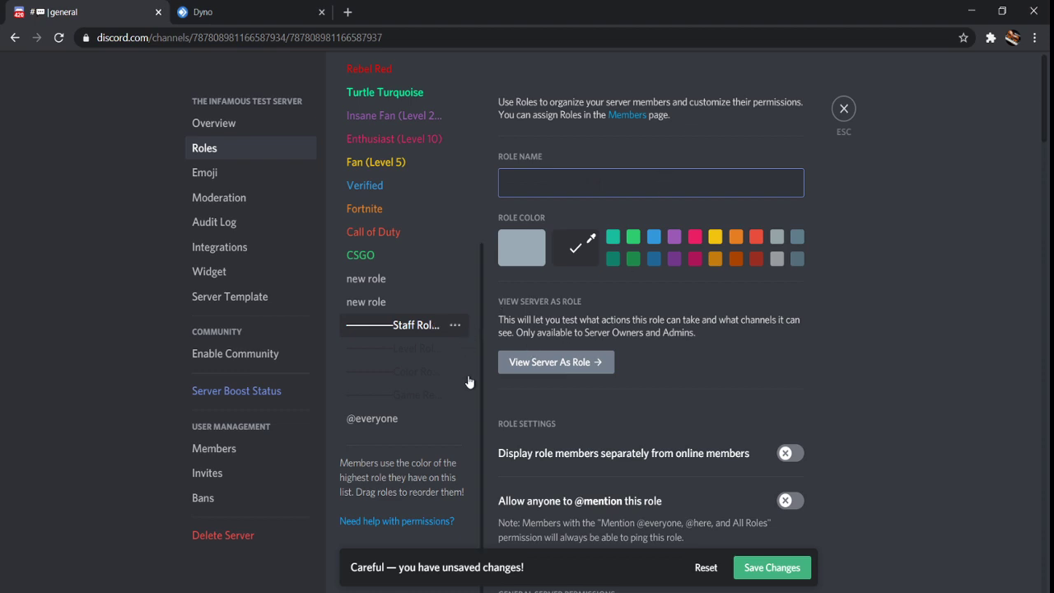
# Move the Staff Roles divider up the role list to directly below Trainee Moderator.
pyautogui.scroll(1, 399, 368)
pyautogui.scroll(3, 399, 369)
pyautogui.scroll(-3, 395, 349)
pyautogui.scroll(3, 387, 379)
pyautogui.scroll(1, 378, 398)
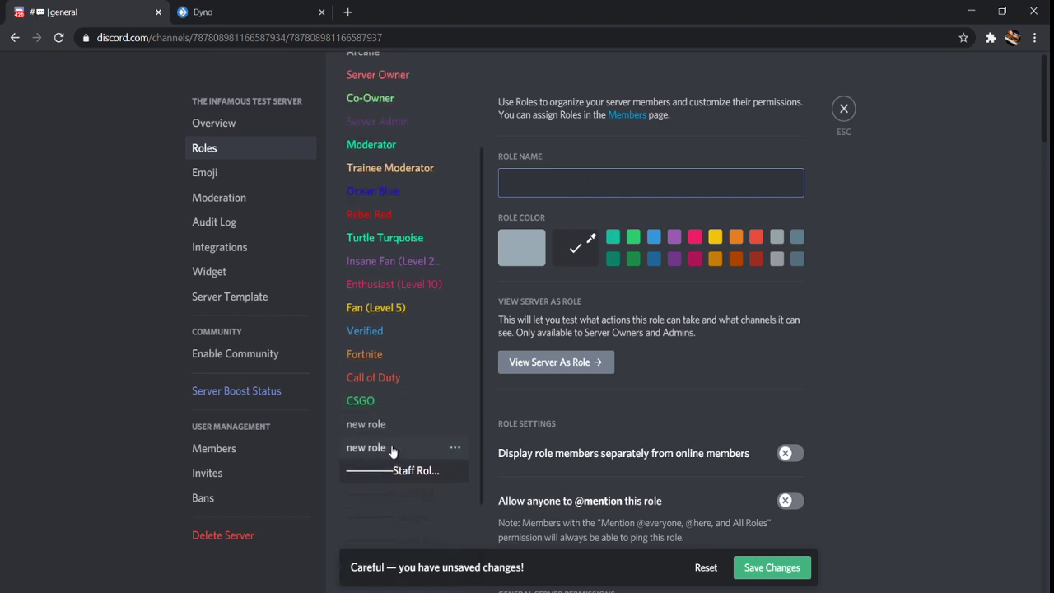
pyautogui.moveTo(395, 470); pyautogui.dragTo(379, 190)
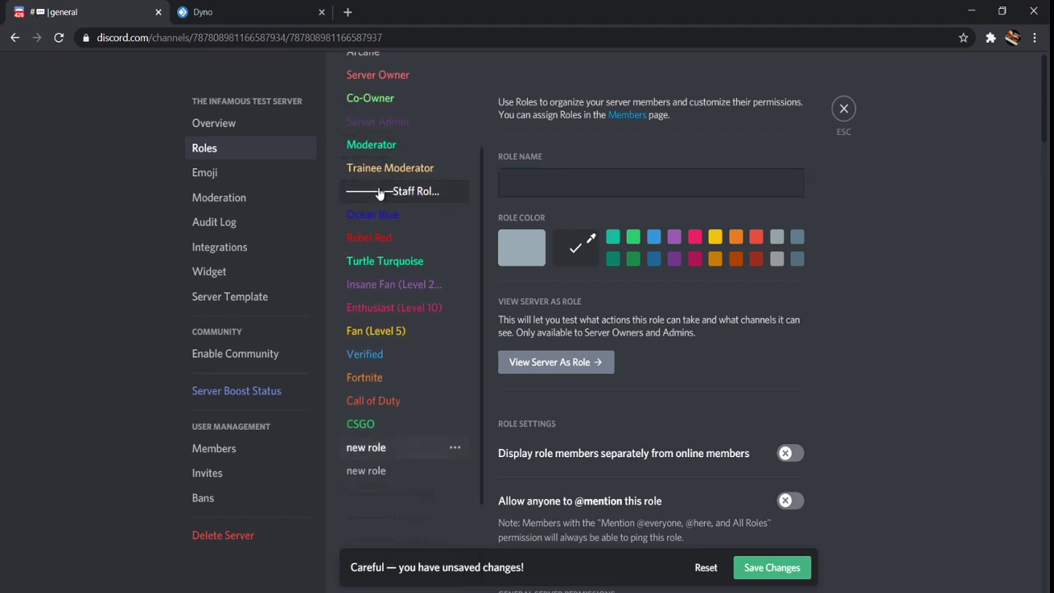
pyautogui.scroll(1, 379, 192)
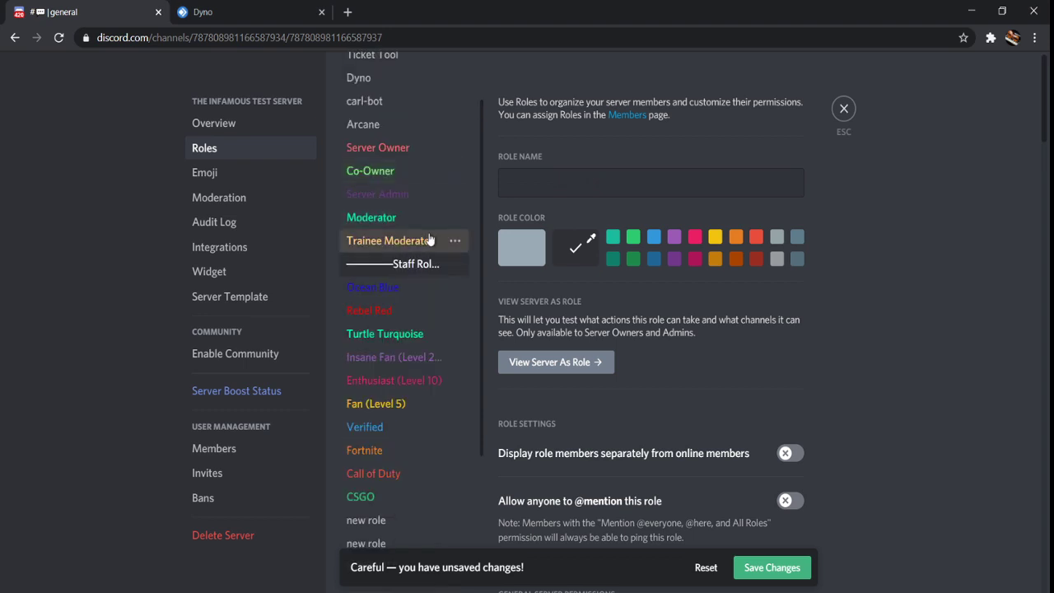
# Place the Color Roles divider below Turtle Turquoise, Level Roles below Fan (Level 5) and Game Related below Verified, and save the role changes.
pyautogui.scroll(-4, 412, 329)
pyautogui.scroll(1, 404, 411)
pyautogui.moveTo(404, 379); pyautogui.dragTo(379, 289)
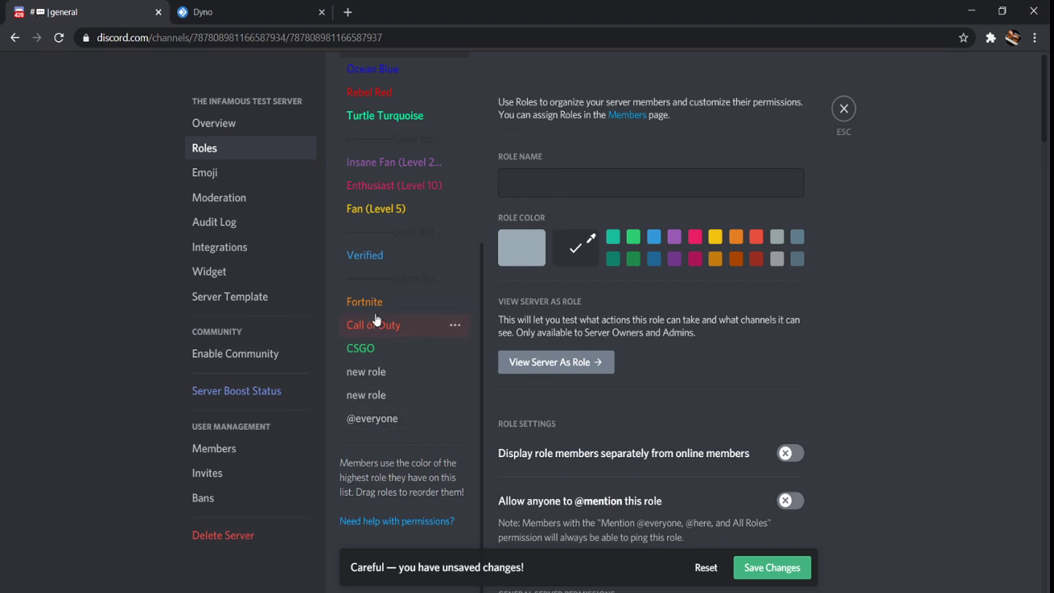
pyautogui.scroll(1, 377, 323)
pyautogui.scroll(3, 416, 354)
pyautogui.scroll(-3, 418, 354)
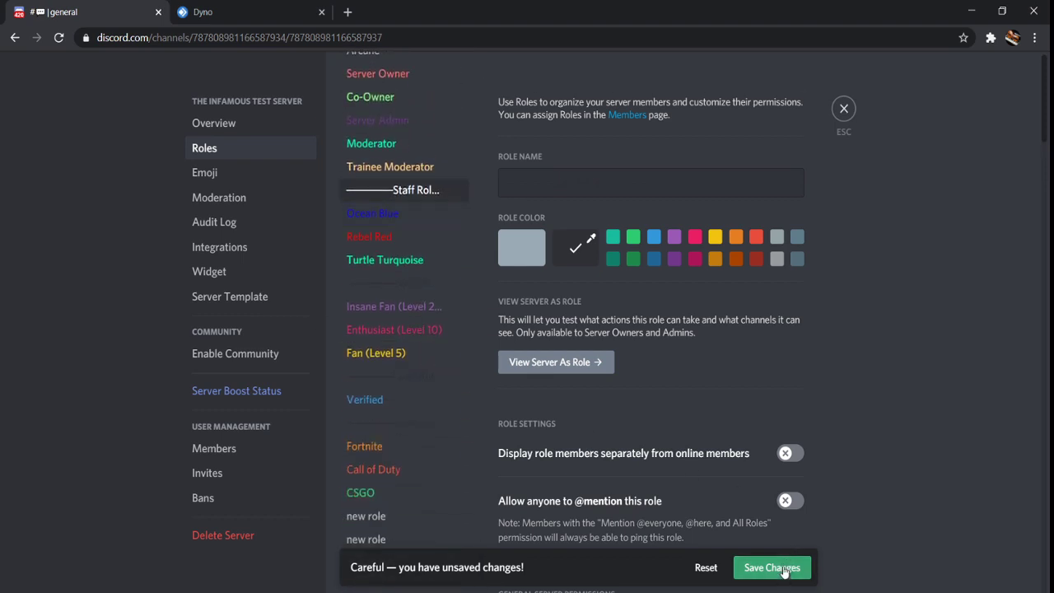
pyautogui.click(772, 568)
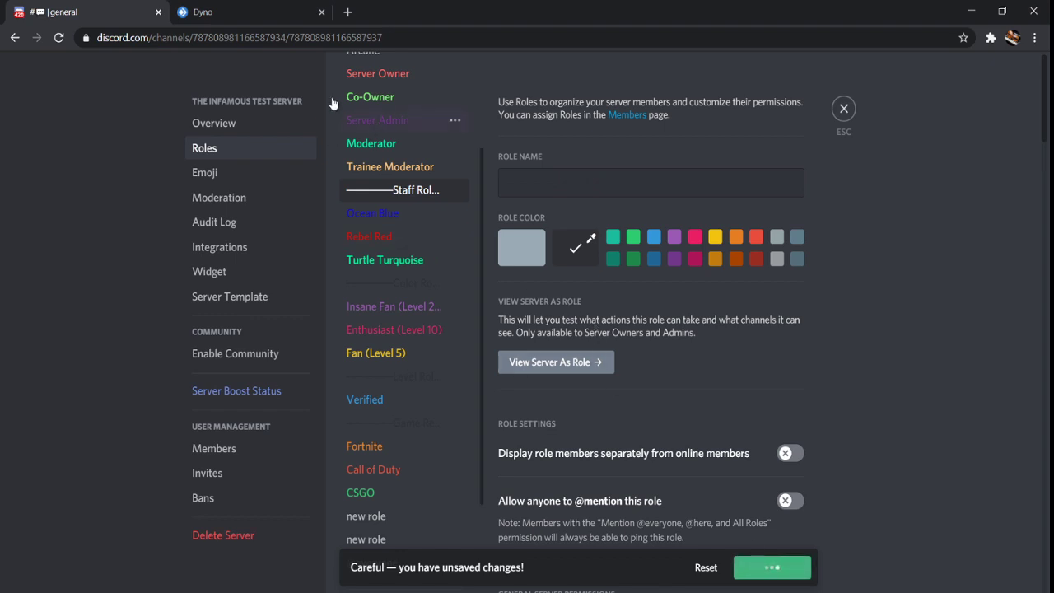
# Switch to the Dyno website and open the Modules page for The Infamous Test Server.
pyautogui.click(223, 11)
pyautogui.scroll(4, 321, 295)
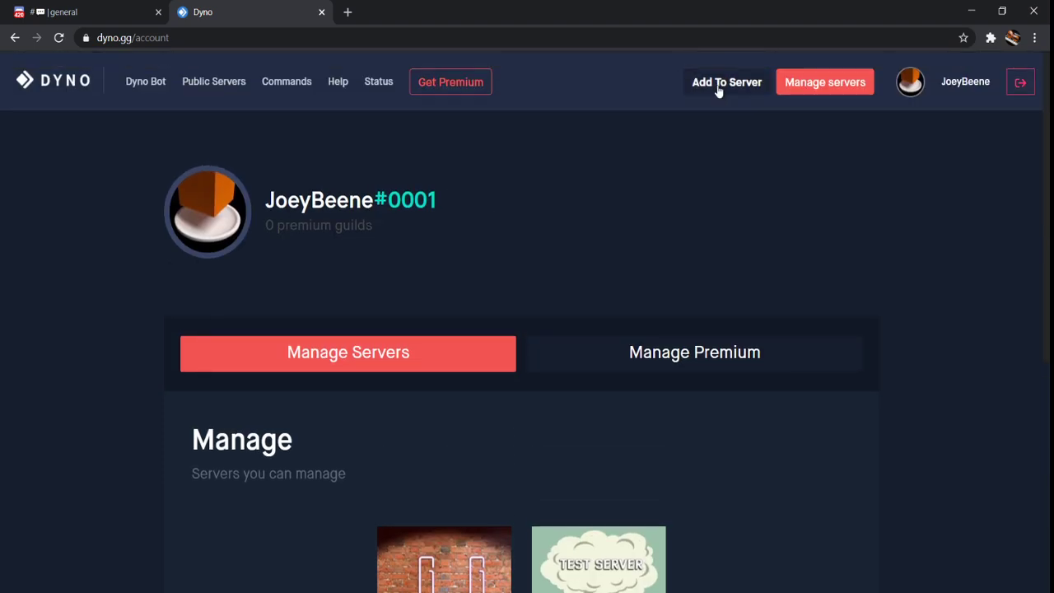
pyautogui.scroll(-1, 617, 355)
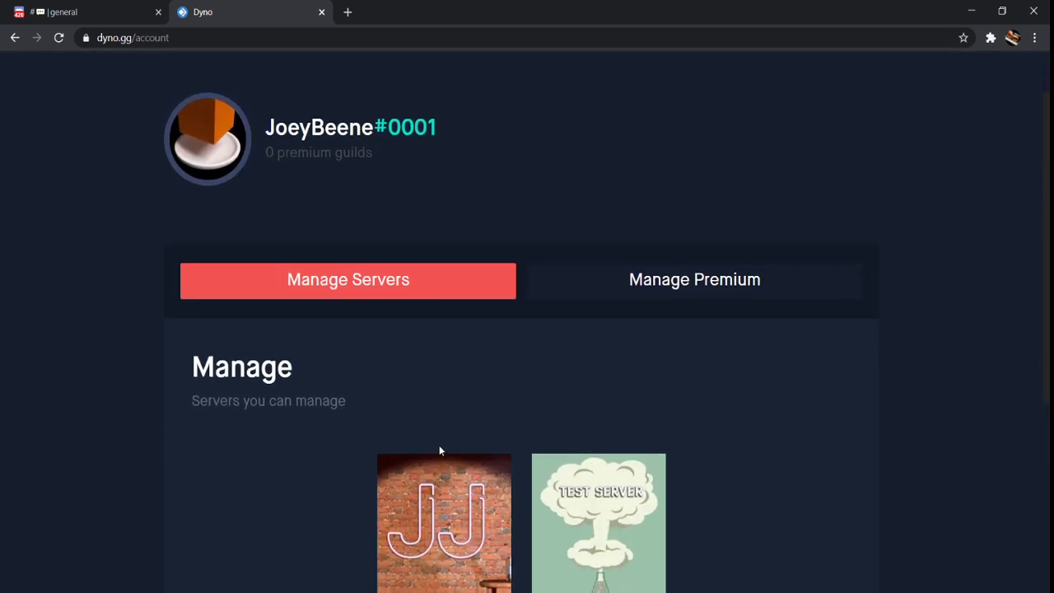
pyautogui.scroll(1, 673, 365)
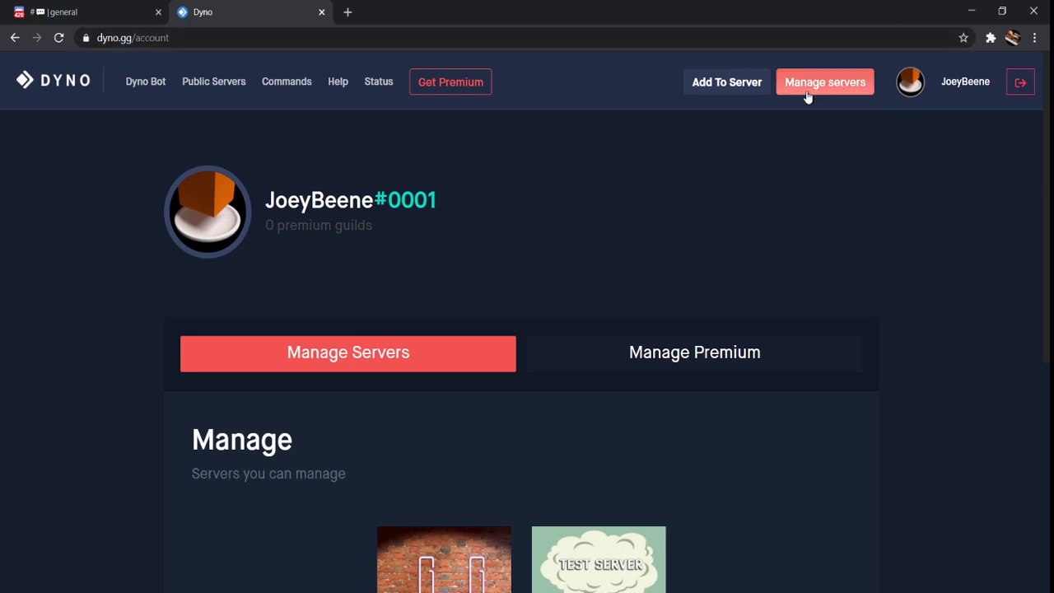
pyautogui.scroll(-5, 639, 244)
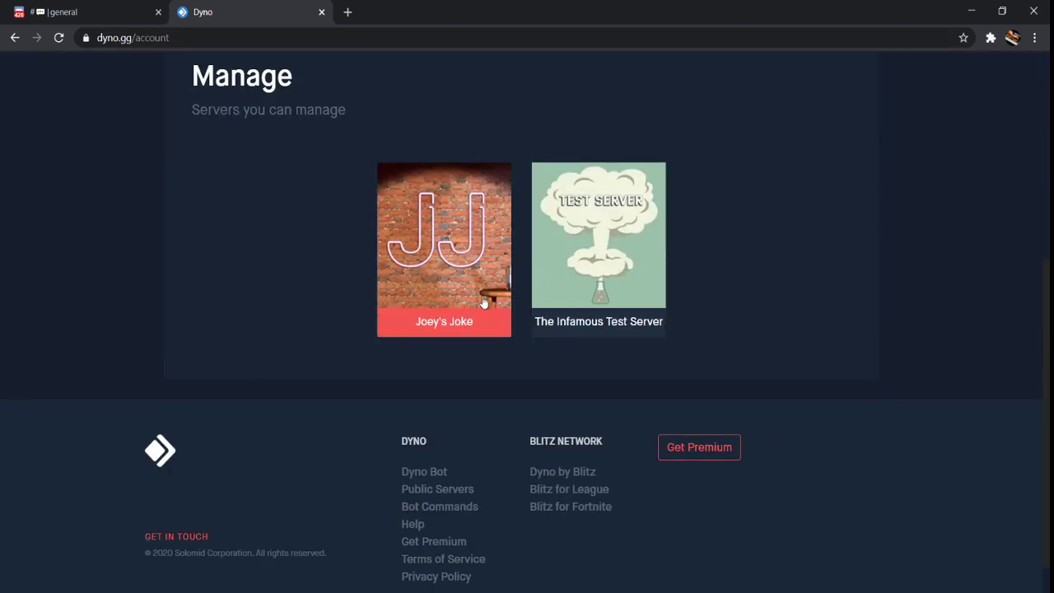
pyautogui.click(598, 280)
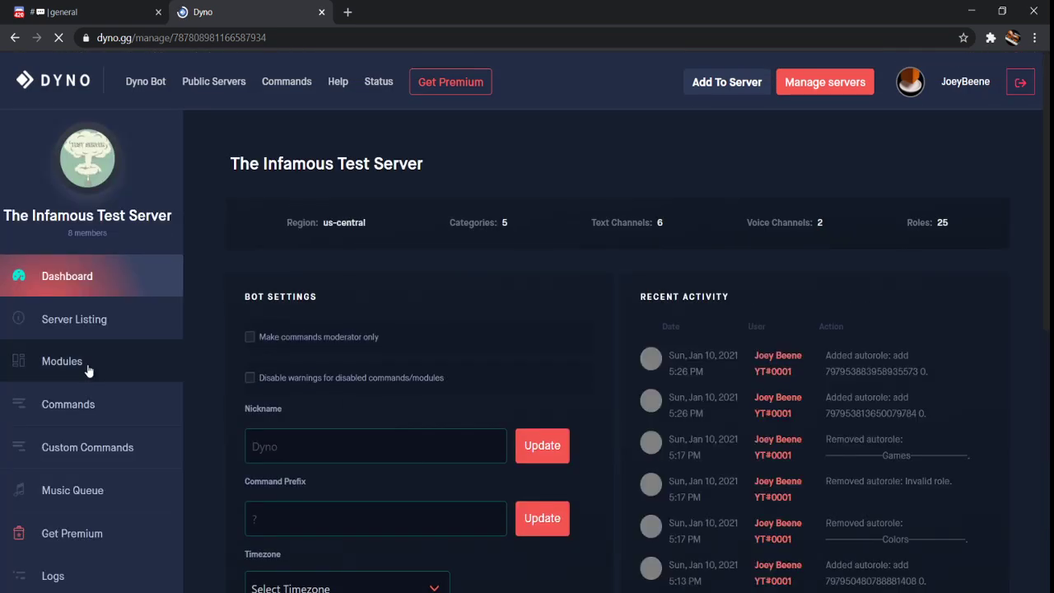
pyautogui.scroll(-1, 91, 367)
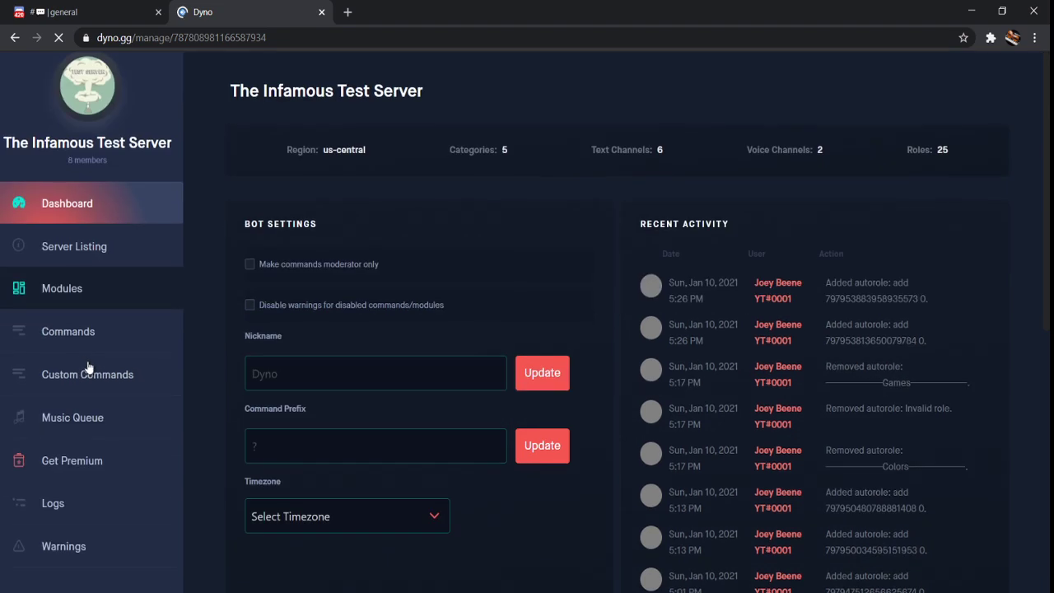
pyautogui.click(83, 297)
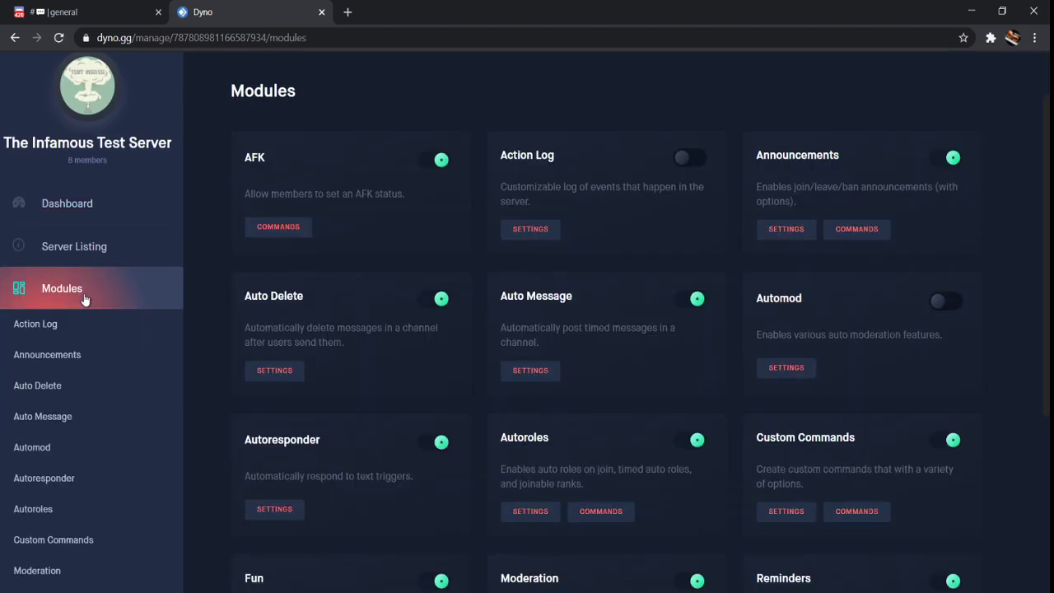
# Open the settings of the Autoroles module and remove the invalid roles from the autorole list.
pyautogui.scroll(-3, 618, 491)
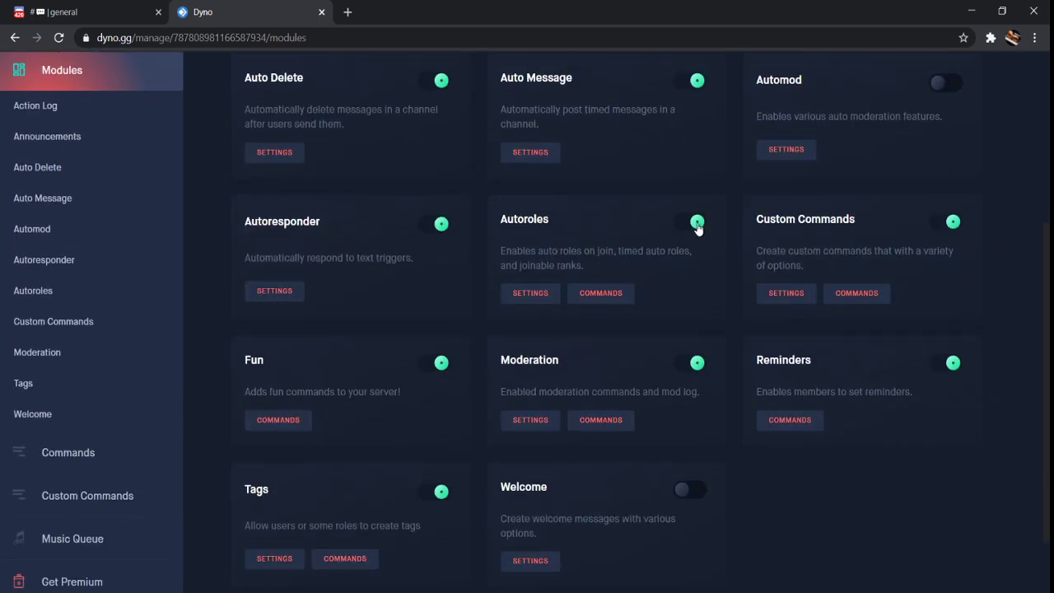
pyautogui.click(545, 299)
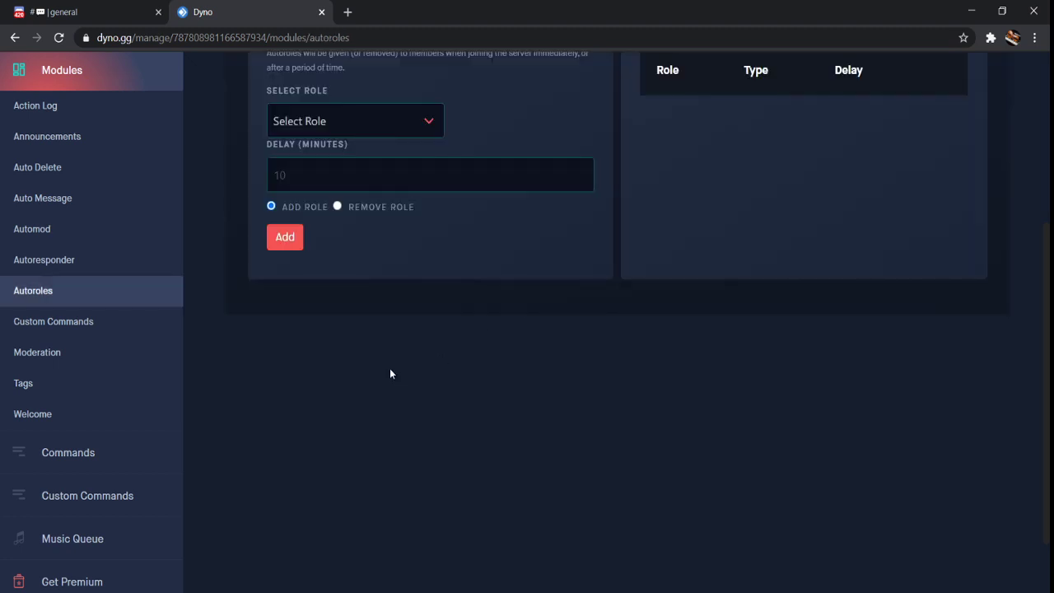
pyautogui.scroll(3, 420, 354)
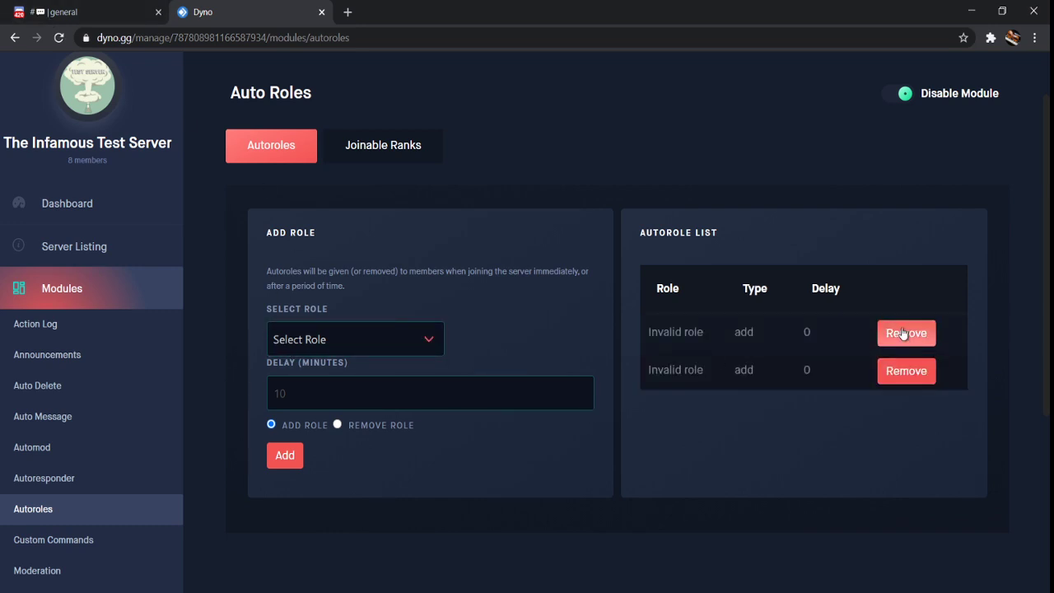
pyautogui.click(904, 332)
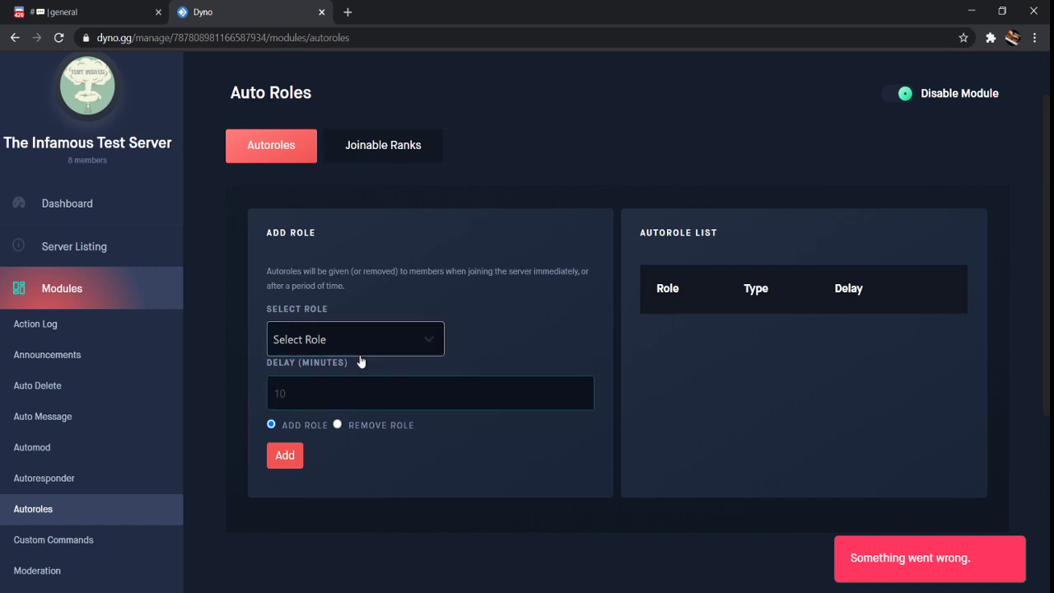
# Add the dash-framed Staff Roles divider as an autorole with a delay of 0 minutes.
pyautogui.press('Down')
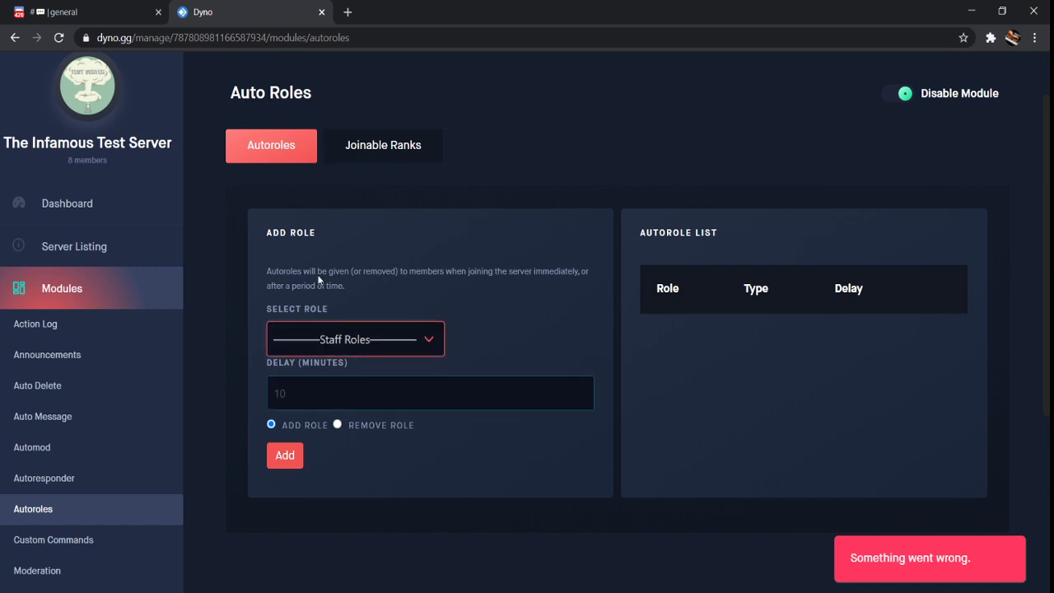
pyautogui.click(320, 394)
pyautogui.write('0')
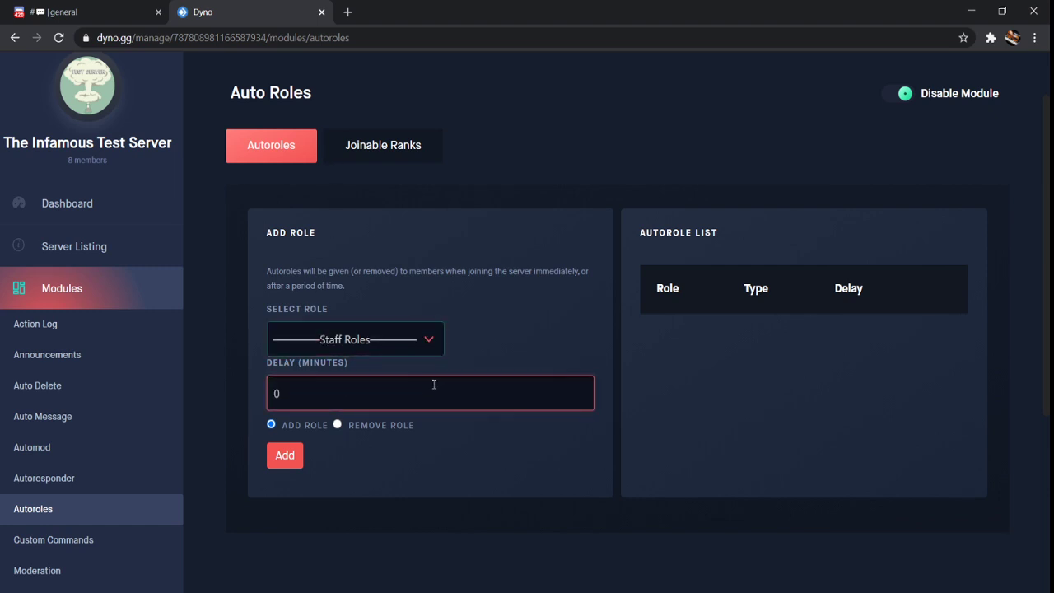
pyautogui.click(390, 482)
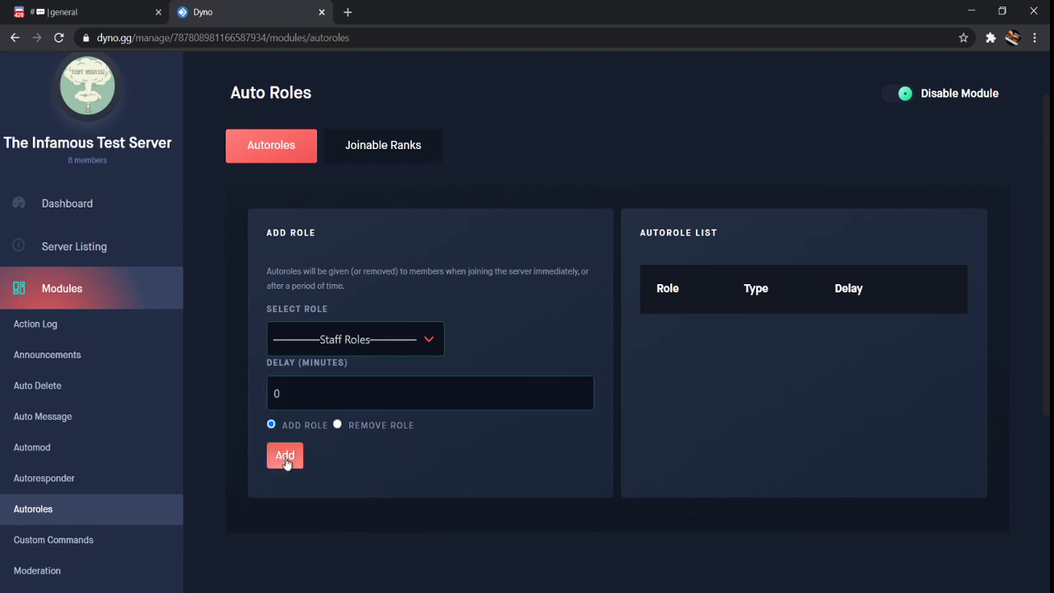
# Add the Color Roles divider as an autorole with a delay of 0 minutes.
pyautogui.click(378, 341)
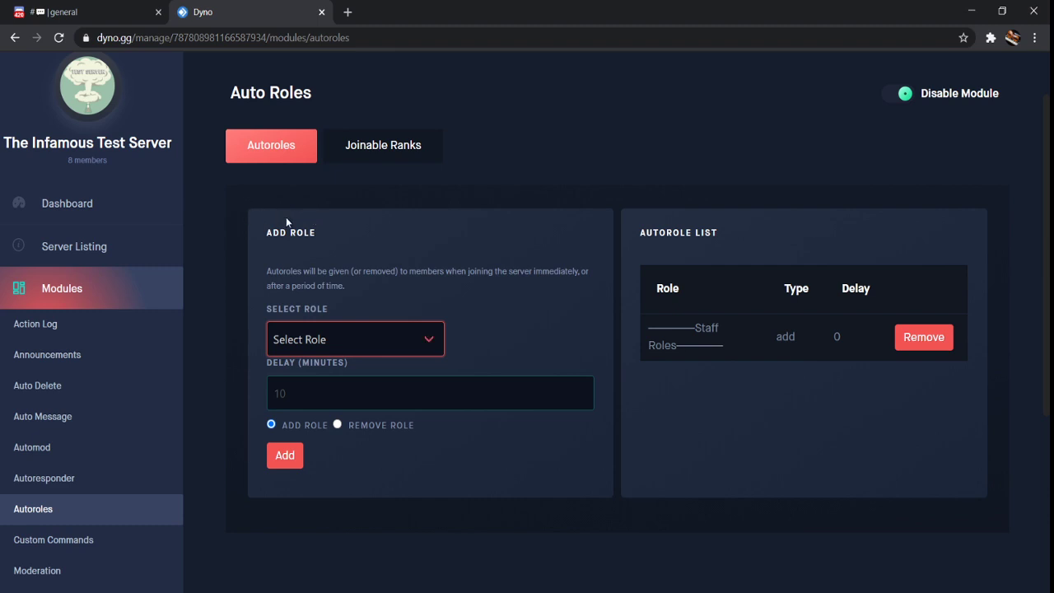
pyautogui.press('Down')
pyautogui.click(328, 392)
pyautogui.write('0')
pyautogui.tripleClick(503, 496)
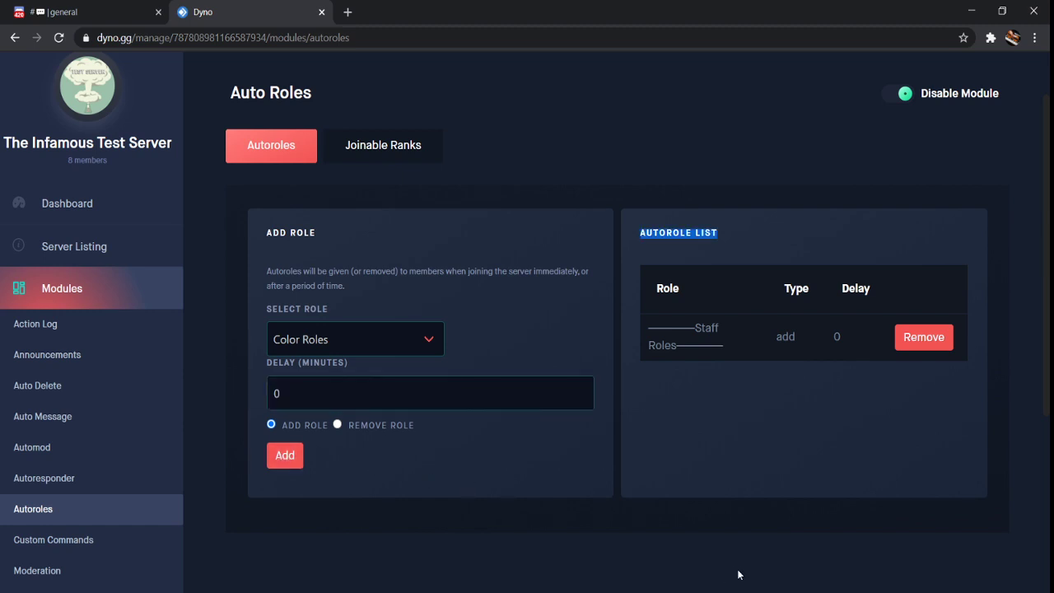
pyautogui.click(285, 456)
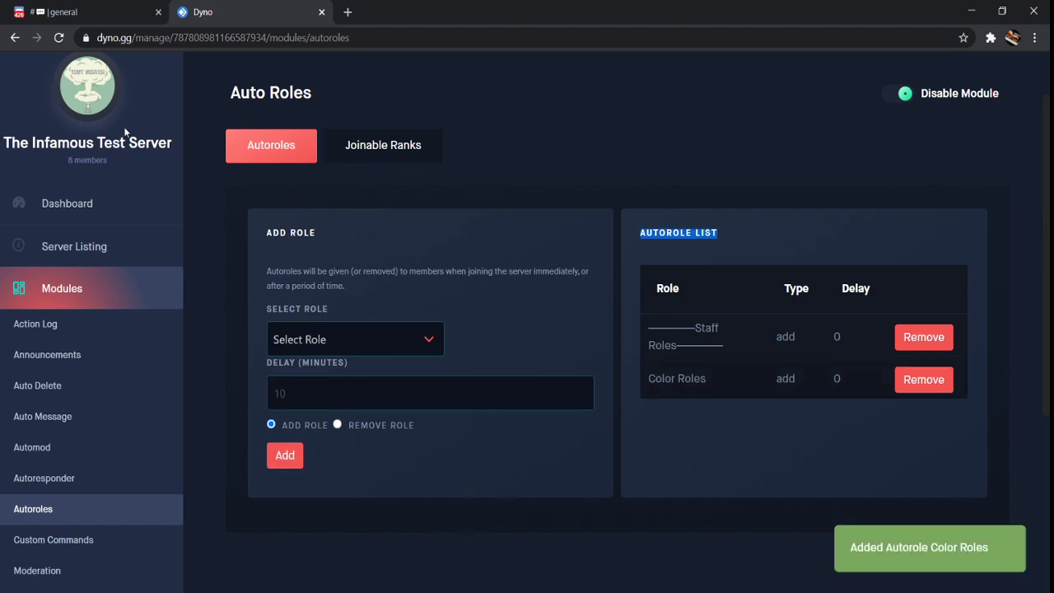
# Check the role list in Discord, then return to Dyno and add Game Related as an autorole with a 0-minute delay.
pyautogui.click(20, 13)
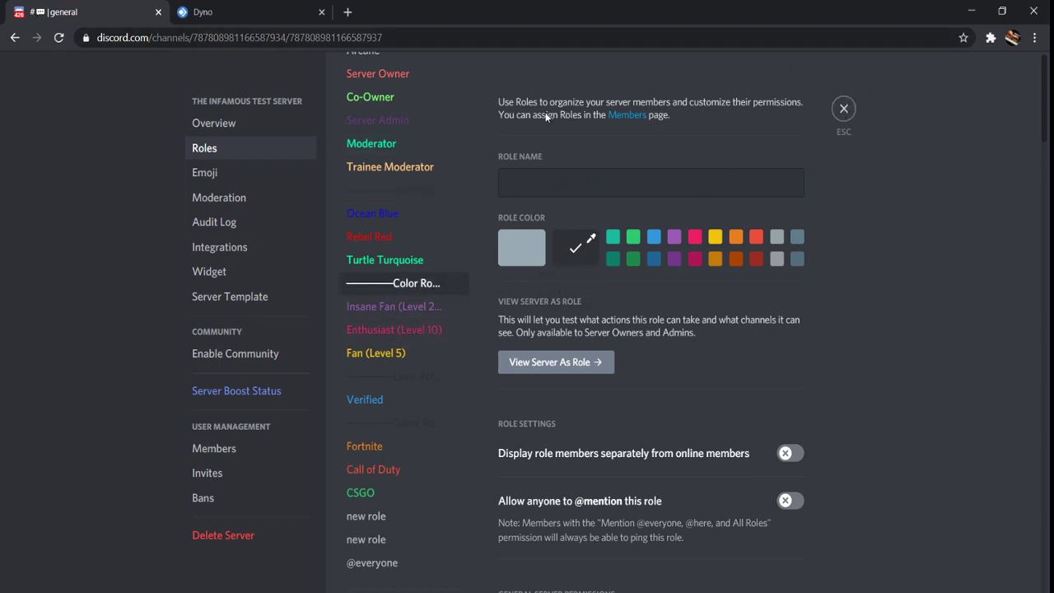
pyautogui.click(264, 10)
pyautogui.click(385, 346)
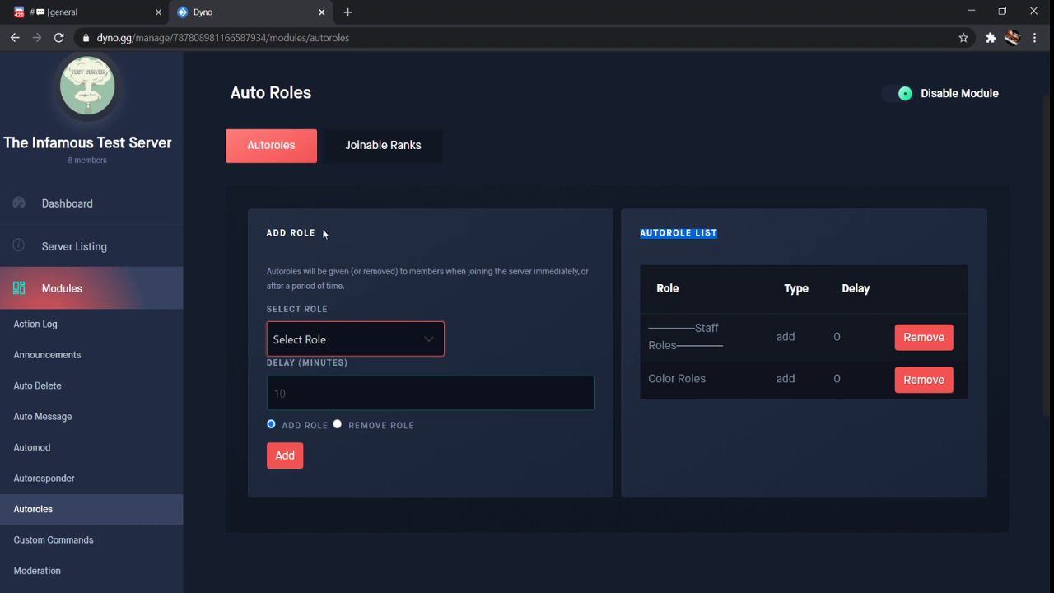
pyautogui.press('g')
pyautogui.press('Tab')
pyautogui.write('0')
pyautogui.click(384, 472)
pyautogui.click(301, 458)
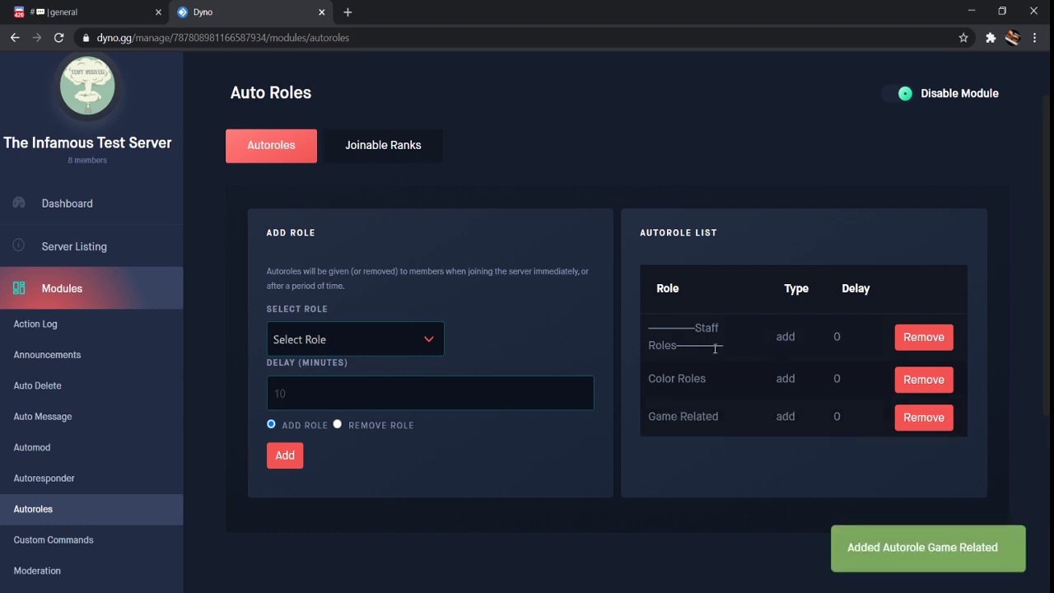
# Try to add the Level Roles divider as an autorole with a delay of 0 minutes.
pyautogui.click(412, 336)
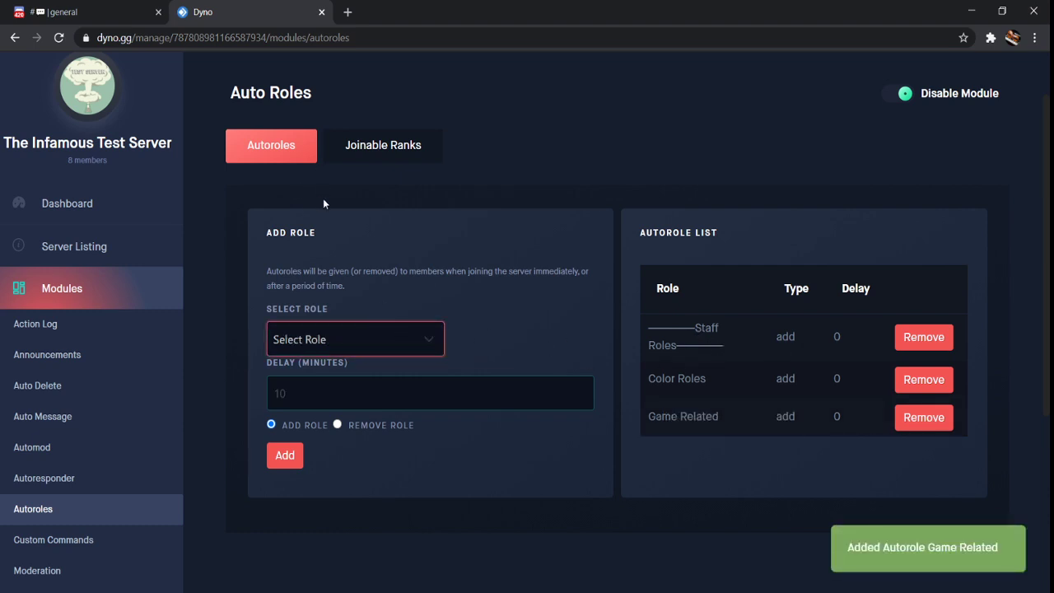
pyautogui.press('l')
pyautogui.click(330, 386)
pyautogui.write('0')
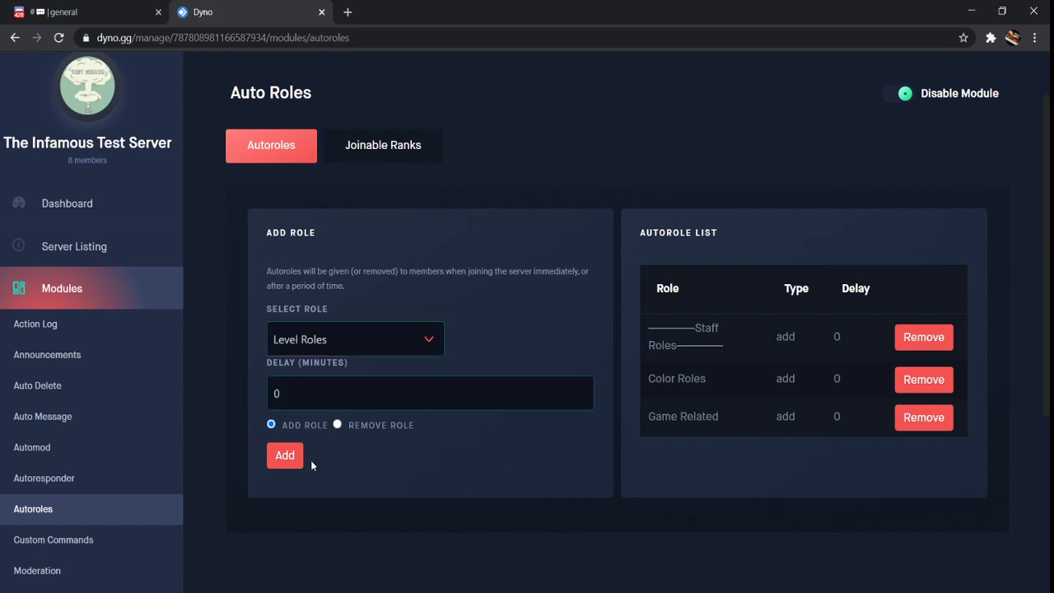
pyautogui.click(296, 459)
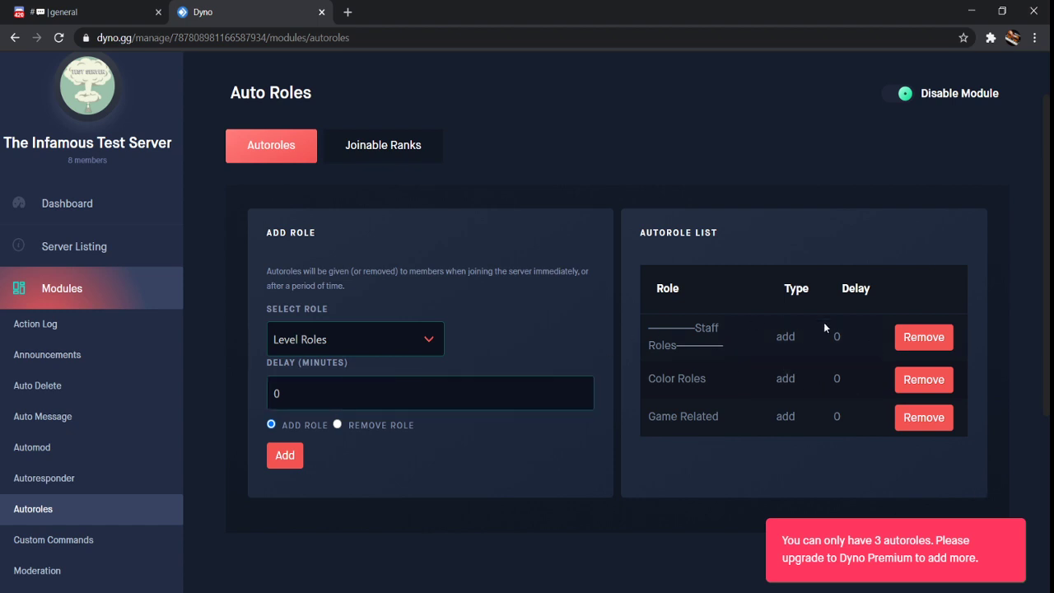
# Switch to Discord and leave the server settings to return to the general channel.
pyautogui.click(28, 13)
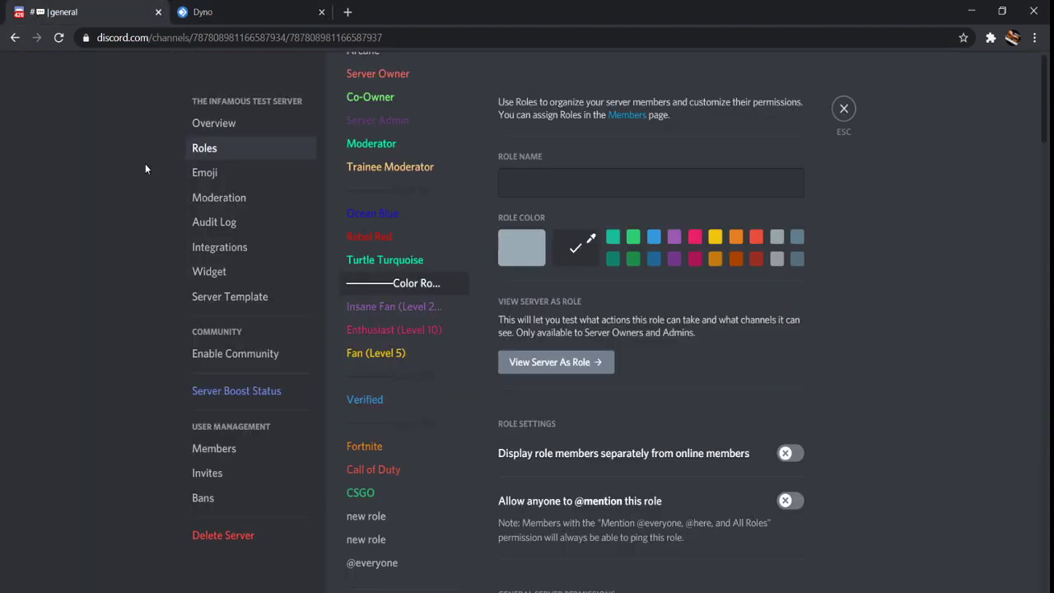
pyautogui.scroll(2, 424, 288)
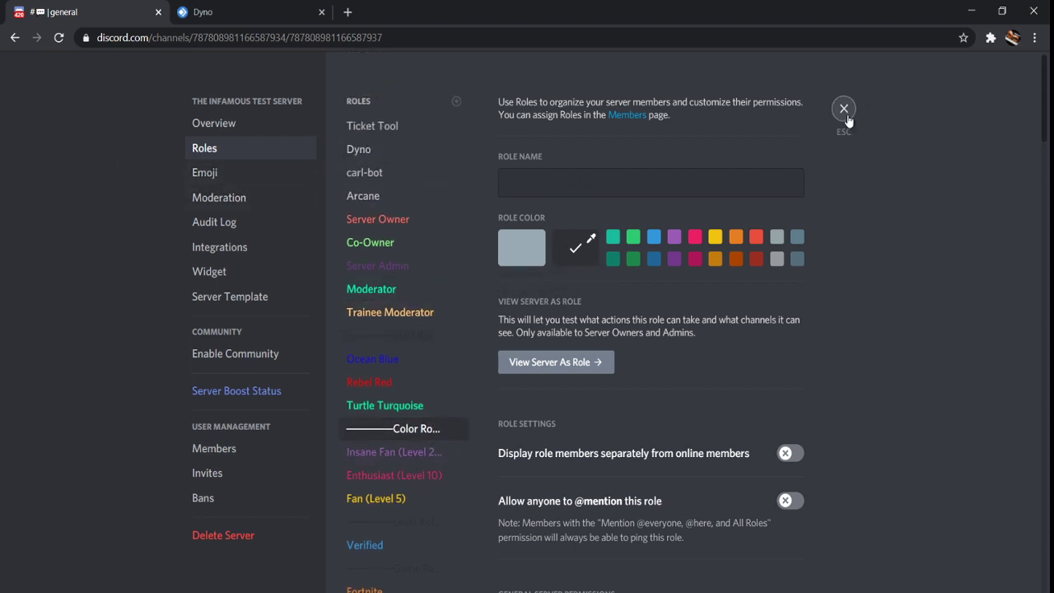
pyautogui.press('Escape')
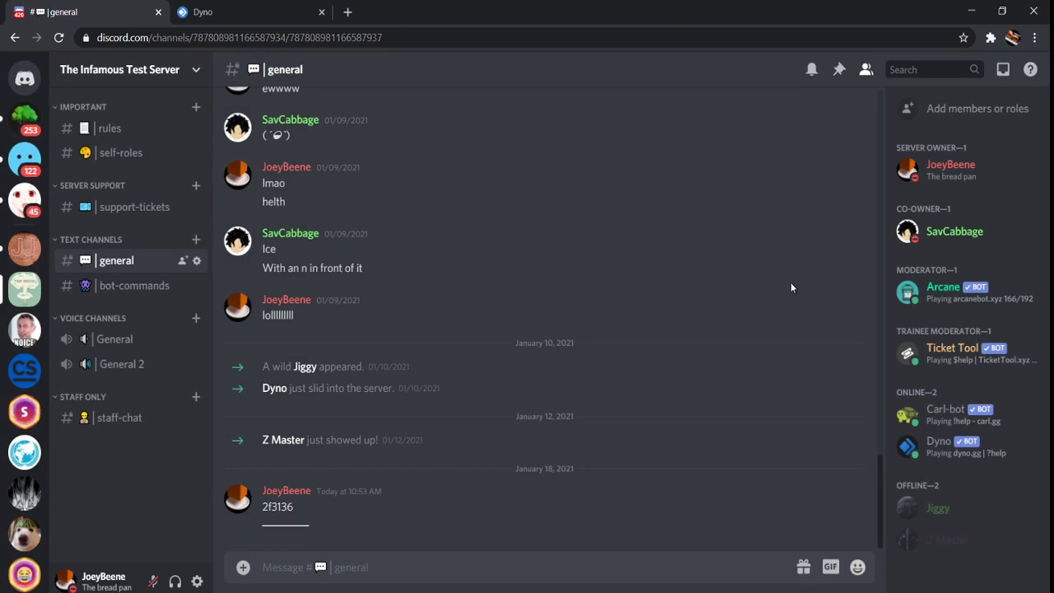
# Open the profile of the member listed under Co-Owner and assign the Ocean Blue role.
pyautogui.click(953, 234)
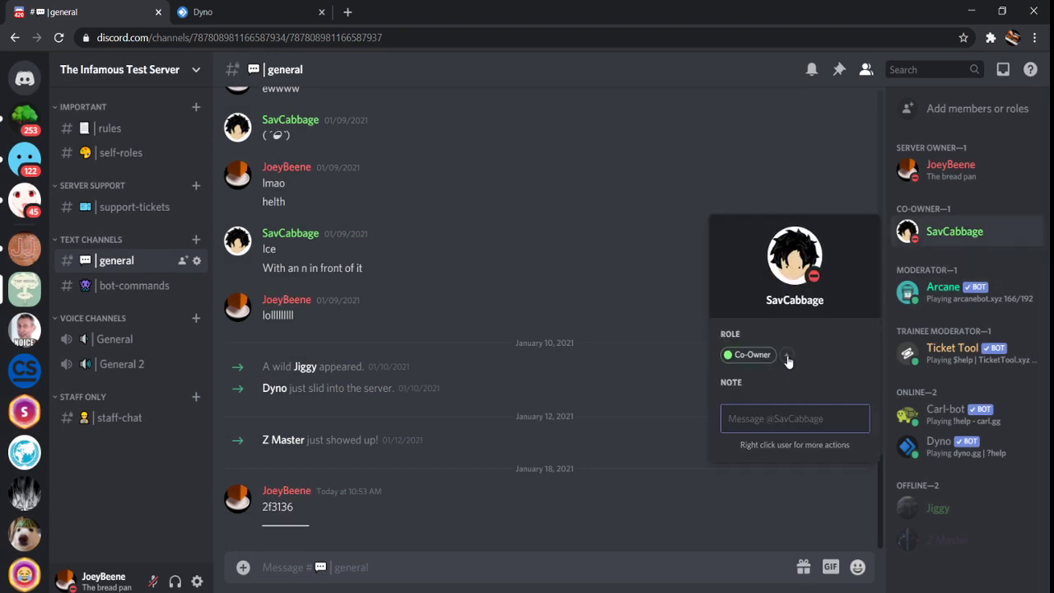
pyautogui.click(787, 361)
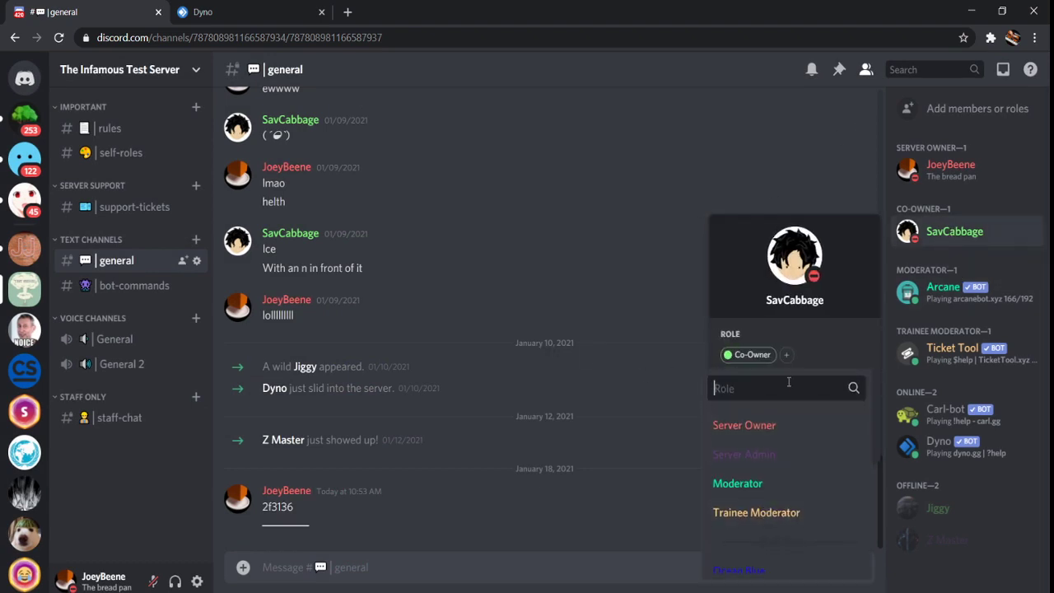
pyautogui.scroll(-3, 777, 457)
pyautogui.scroll(3, 774, 455)
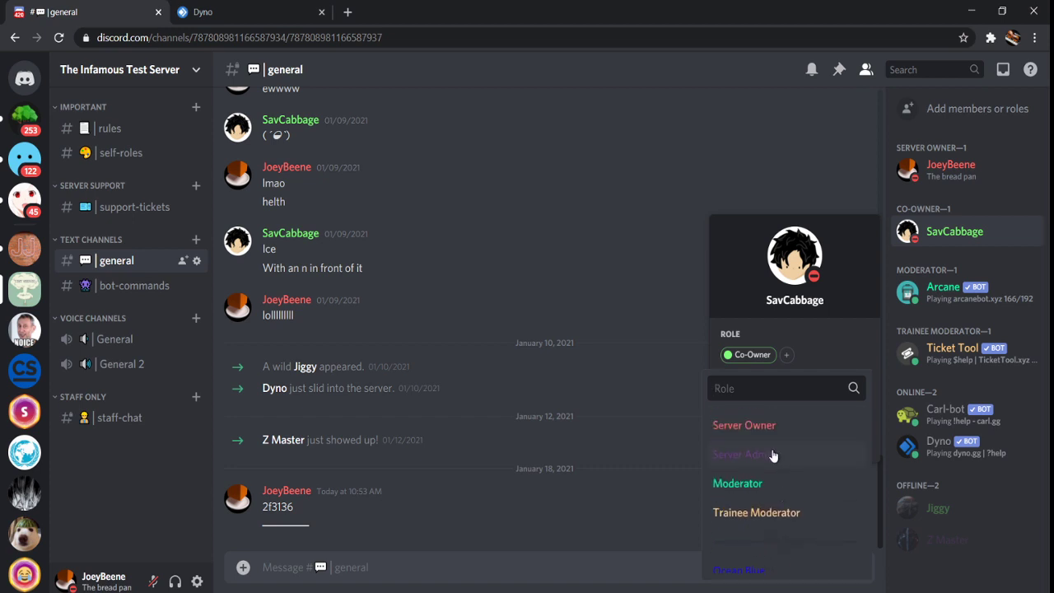
pyautogui.scroll(-2, 761, 500)
pyautogui.click(762, 498)
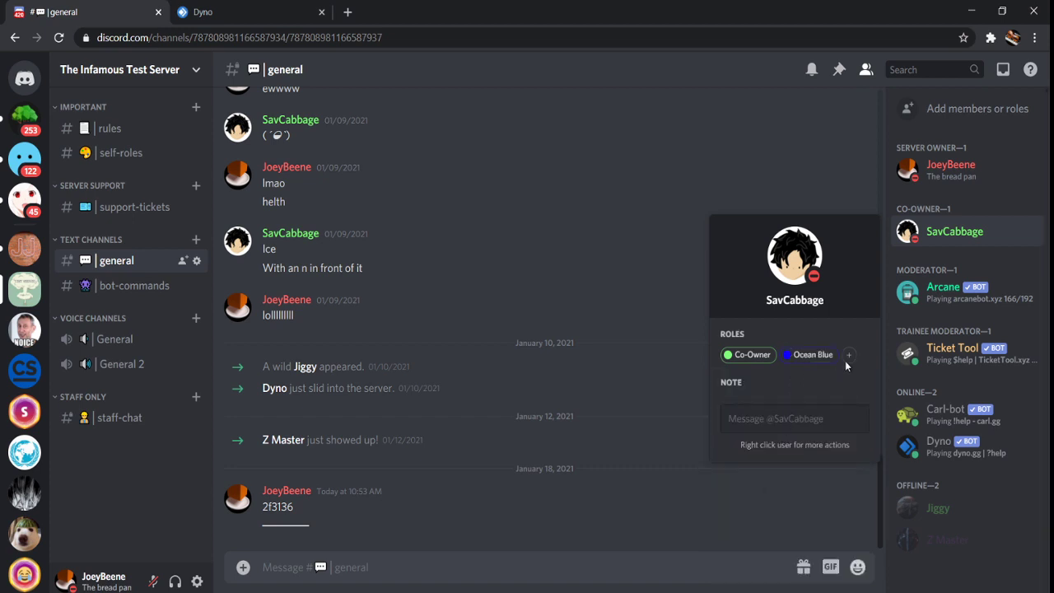
# Assign the Rebel Red and Fan (Level 5) roles to the Co-Owner member.
pyautogui.click(848, 365)
pyautogui.scroll(-2, 790, 519)
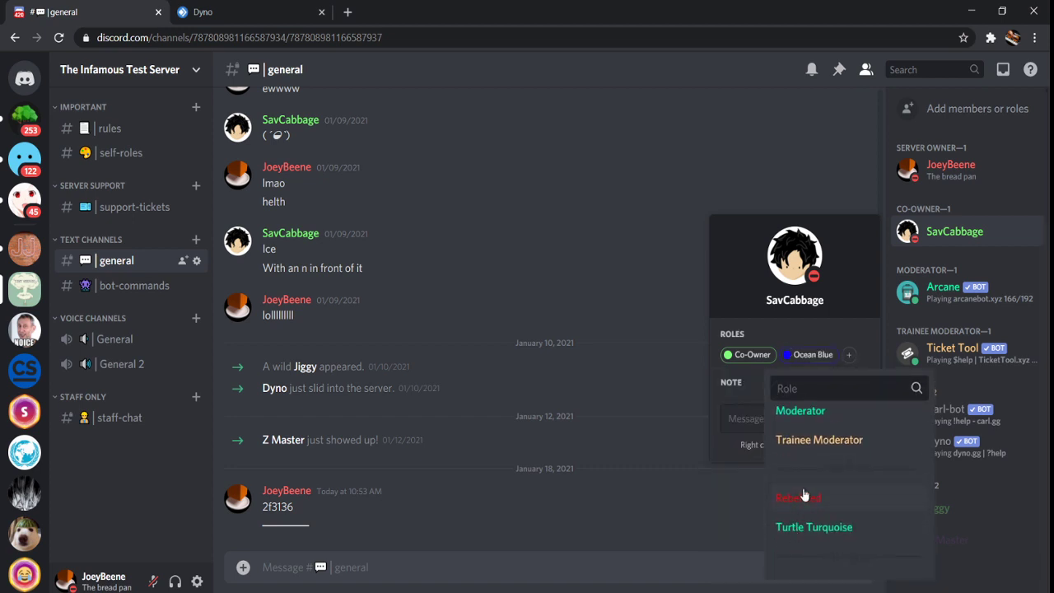
pyautogui.click(802, 492)
pyautogui.click(784, 375)
pyautogui.scroll(-1, 776, 501)
pyautogui.scroll(-3, 776, 501)
pyautogui.click(764, 486)
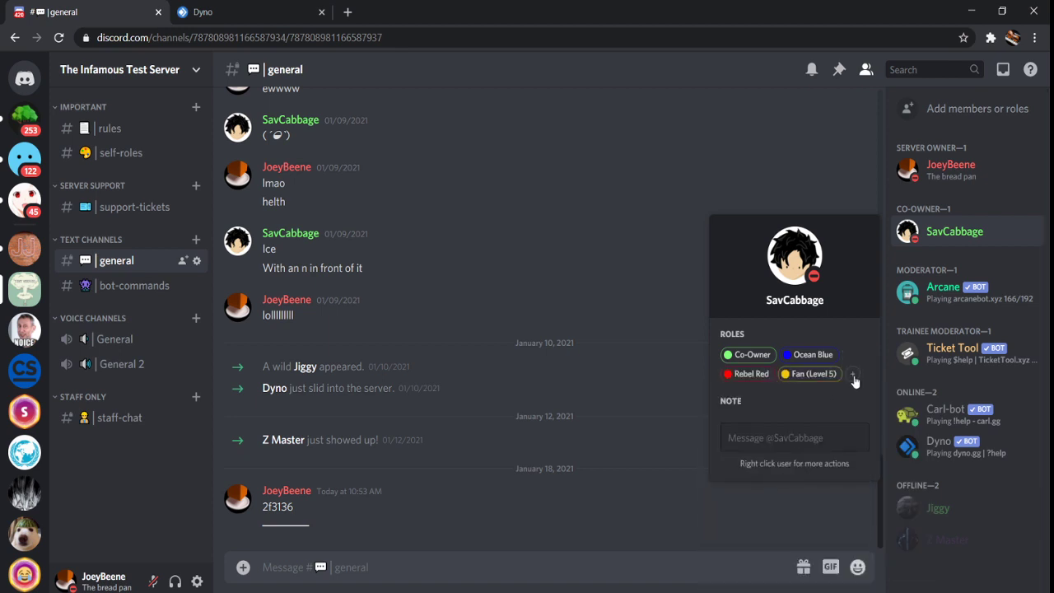
# Assign the Call of Duty role to the Co-Owner member.
pyautogui.click(852, 375)
pyautogui.scroll(-5, 800, 531)
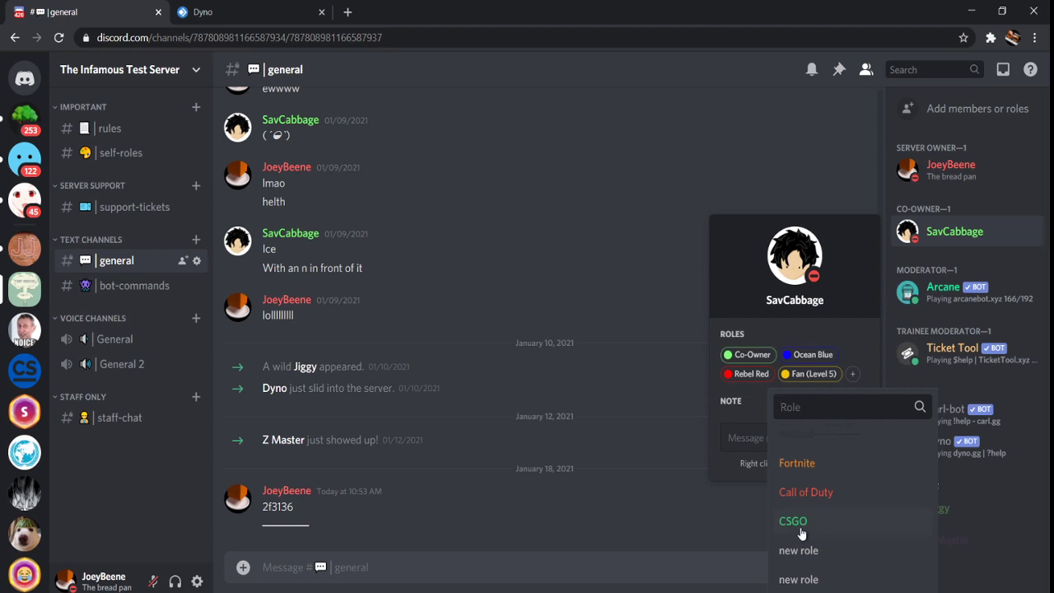
pyautogui.click(821, 393)
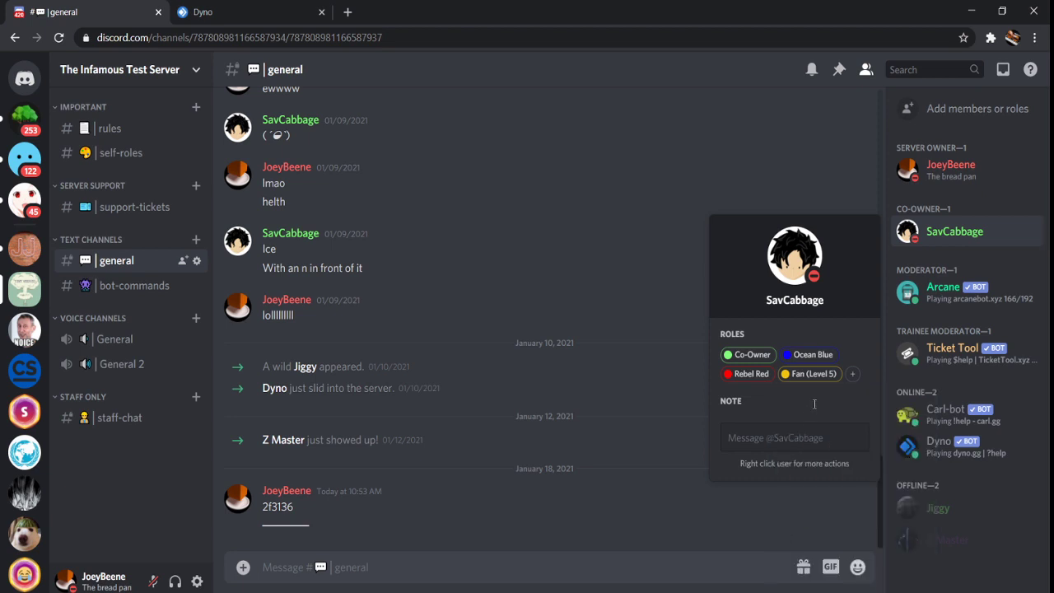
# Assign the Staff Roles and Color Roles dividers to the Co-Owner member.
pyautogui.click(792, 394)
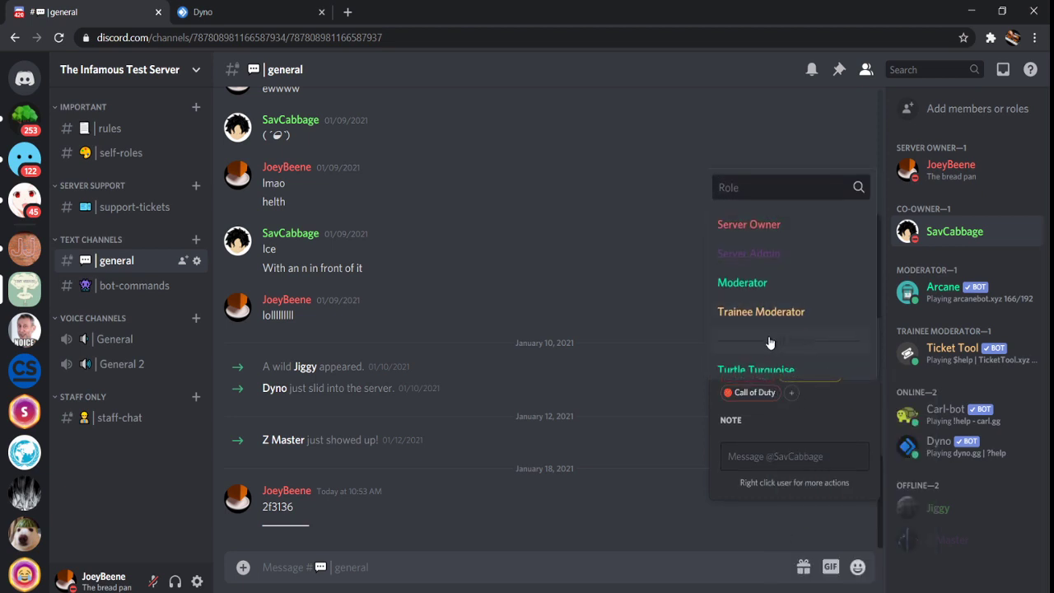
pyautogui.click(770, 341)
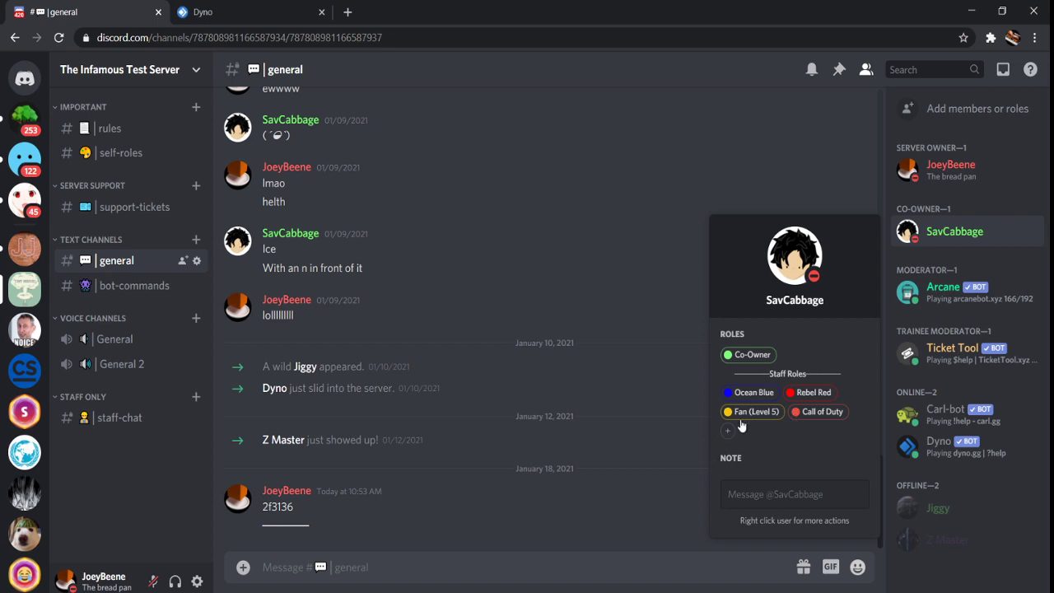
pyautogui.click(727, 431)
pyautogui.scroll(-4, 745, 363)
pyautogui.scroll(3, 743, 353)
pyautogui.click(740, 351)
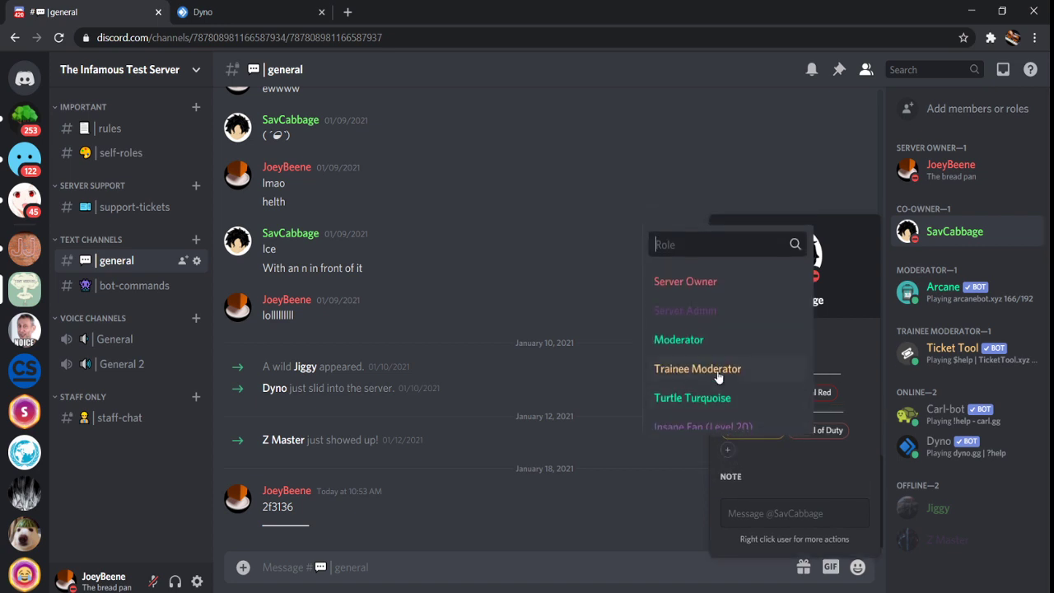
# Assign the Level Roles and Game Related dividers to the Co-Owner member.
pyautogui.scroll(-5, 717, 373)
pyautogui.scroll(2, 717, 362)
pyautogui.click(718, 341)
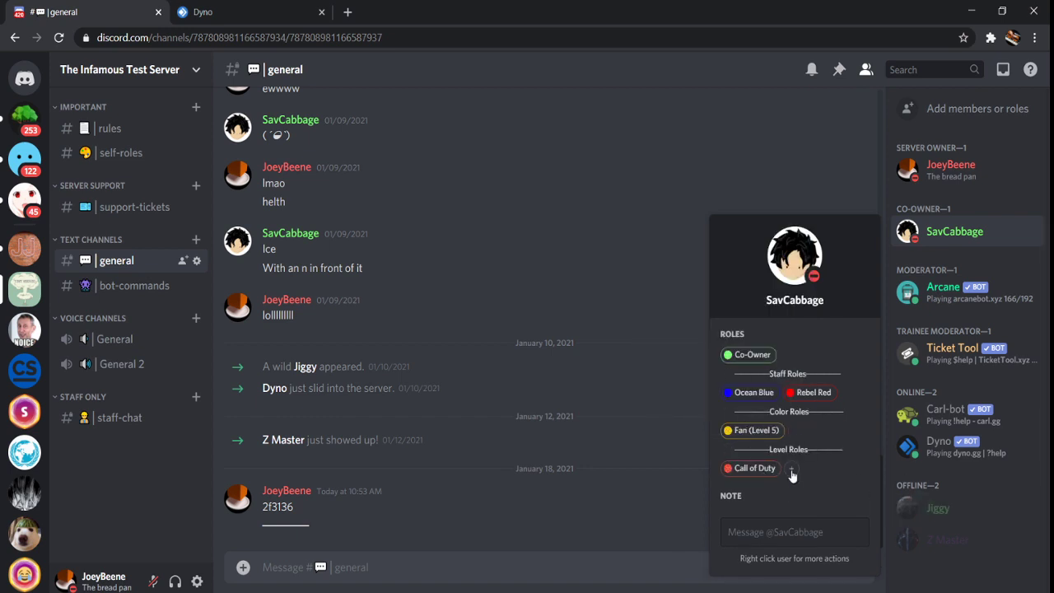
pyautogui.click(790, 468)
pyautogui.scroll(-3, 756, 378)
pyautogui.scroll(1, 752, 370)
pyautogui.click(756, 391)
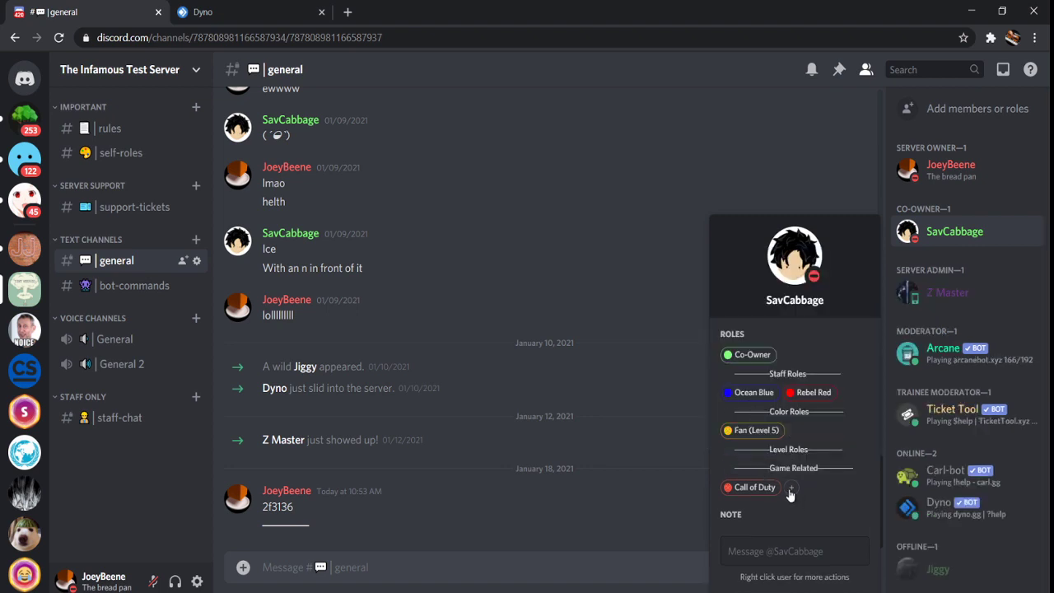
pyautogui.click(791, 489)
pyautogui.scroll(-3, 789, 465)
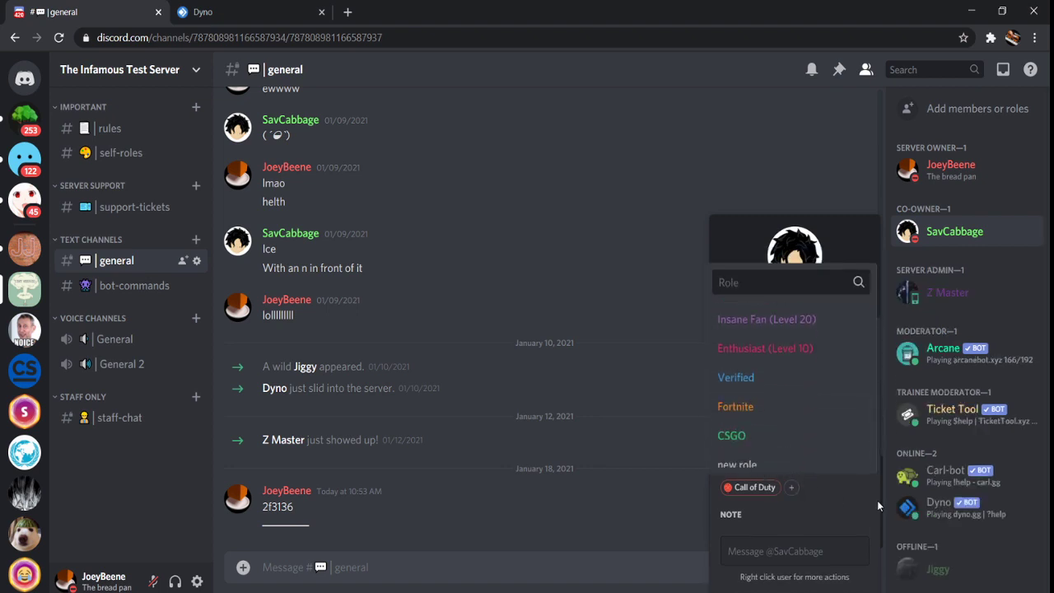
pyautogui.click(808, 515)
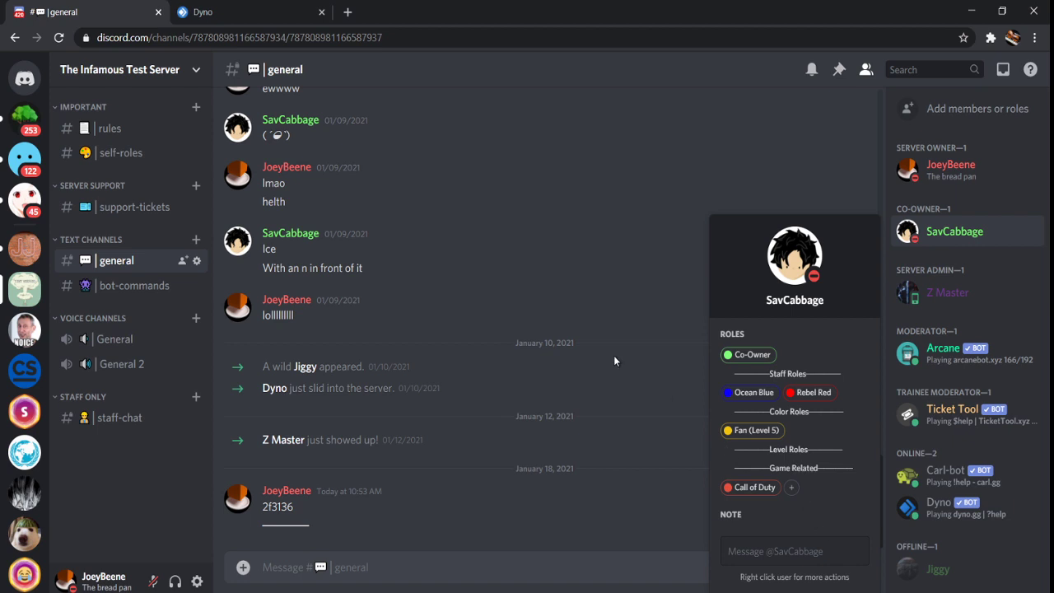
# Check the server's role list in the server settings for the roles placed between the Level Roles and Game Related dividers.
pyautogui.click(124, 77)
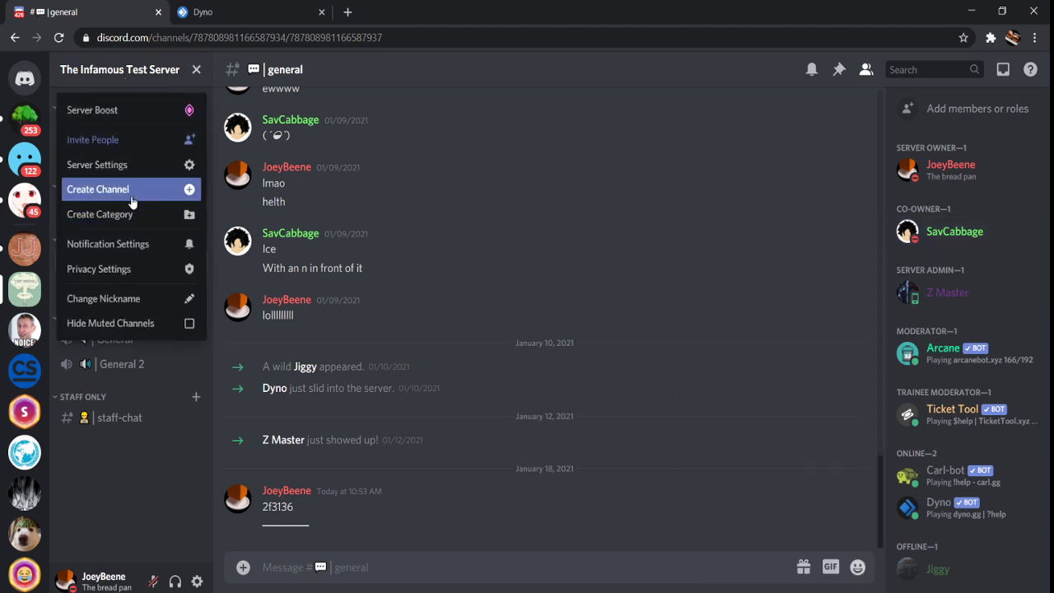
pyautogui.click(134, 167)
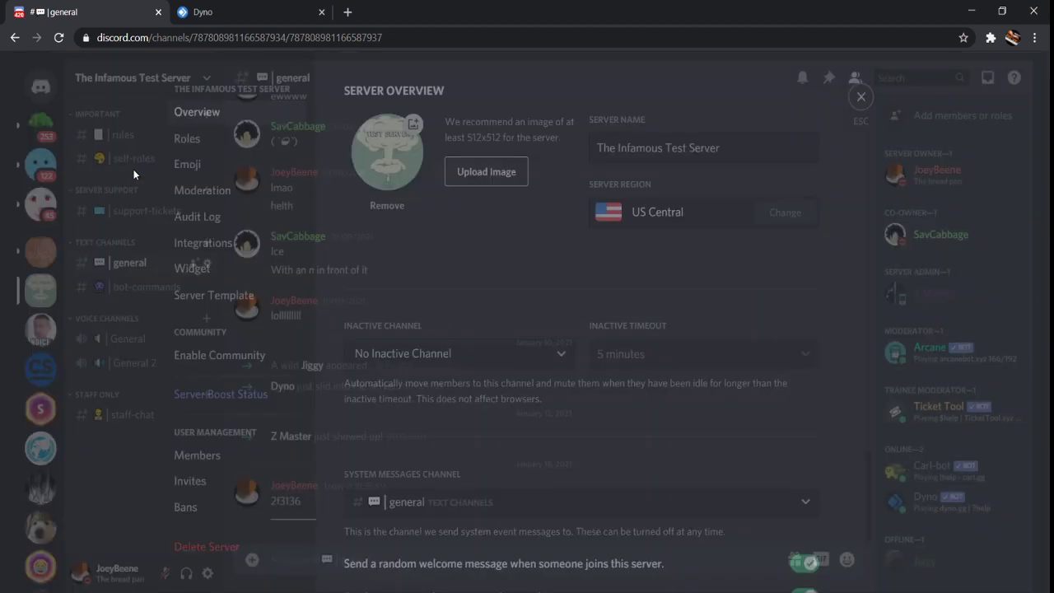
pyautogui.click(233, 150)
pyautogui.scroll(-2, 360, 293)
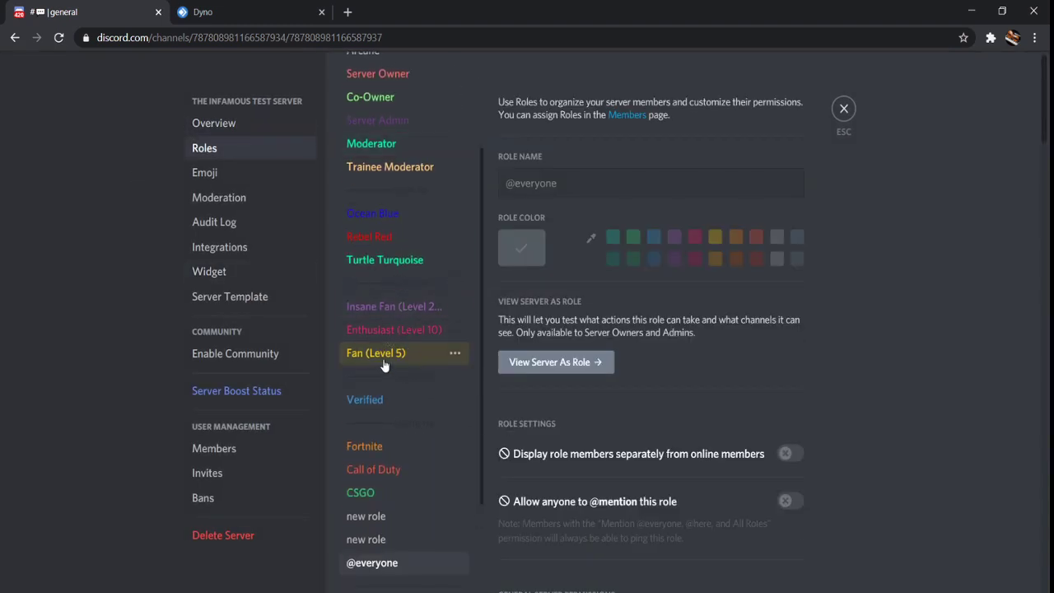
pyautogui.moveTo(391, 387); pyautogui.dragTo(384, 381)
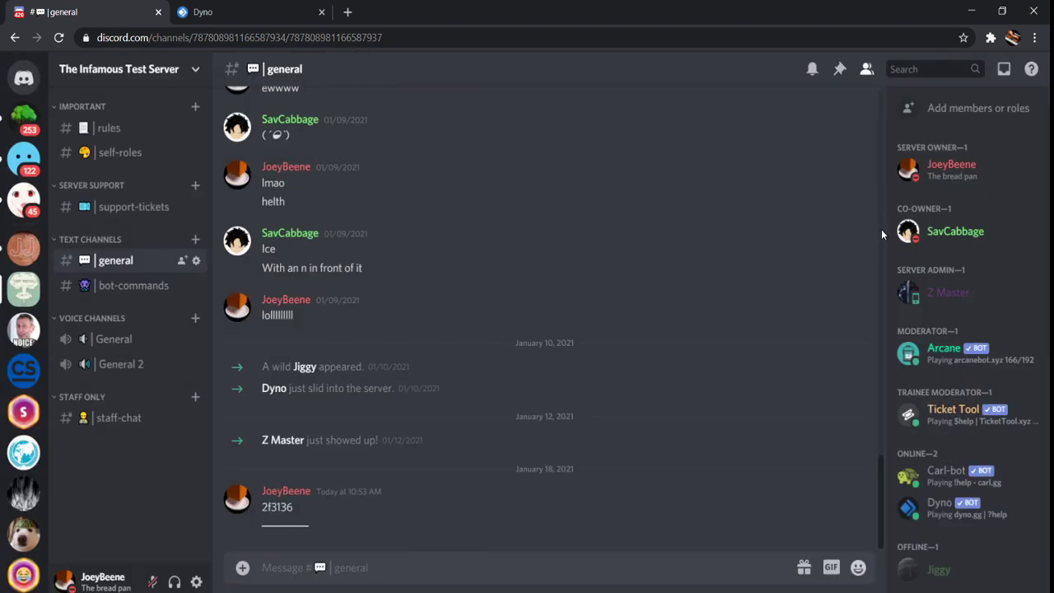
pyautogui.press('Escape')
# Assign the Verified role to the Co-Owner member and close the member's profile.
pyautogui.click(955, 232)
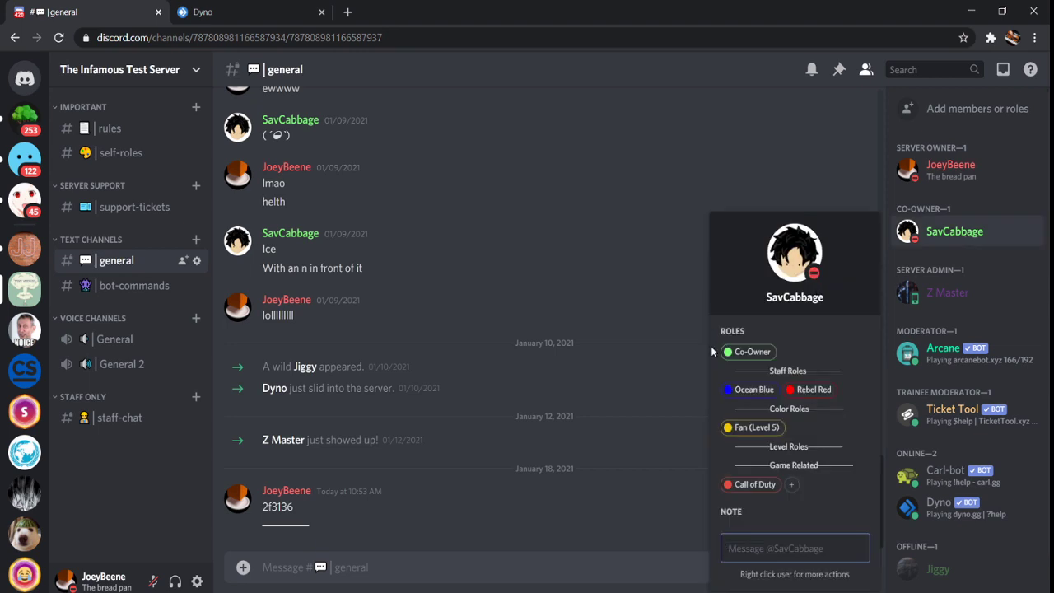
pyautogui.click(792, 486)
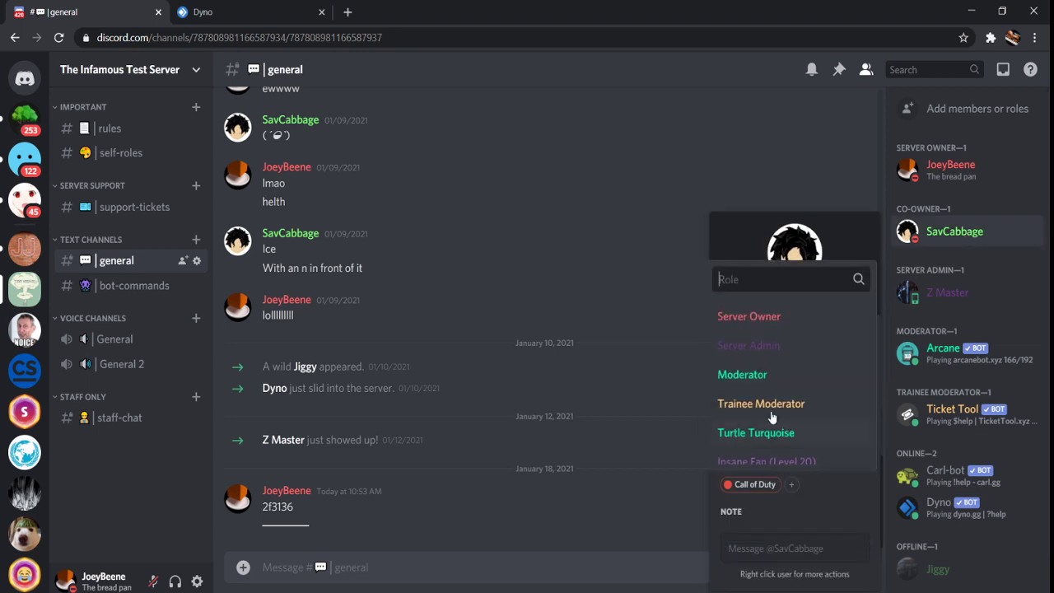
pyautogui.write('ver')
pyautogui.click(762, 374)
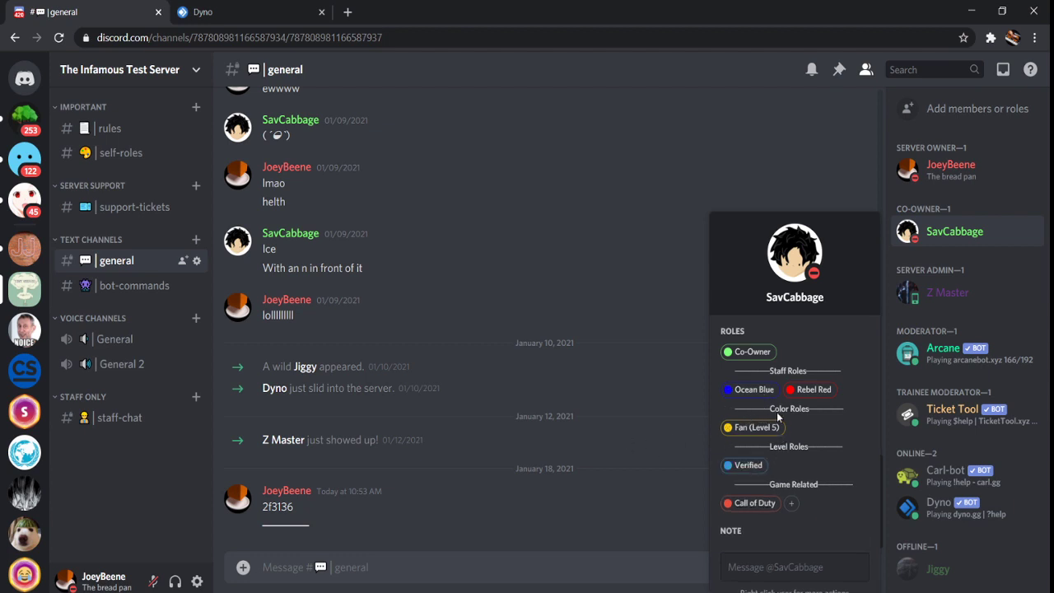
pyautogui.click(574, 258)
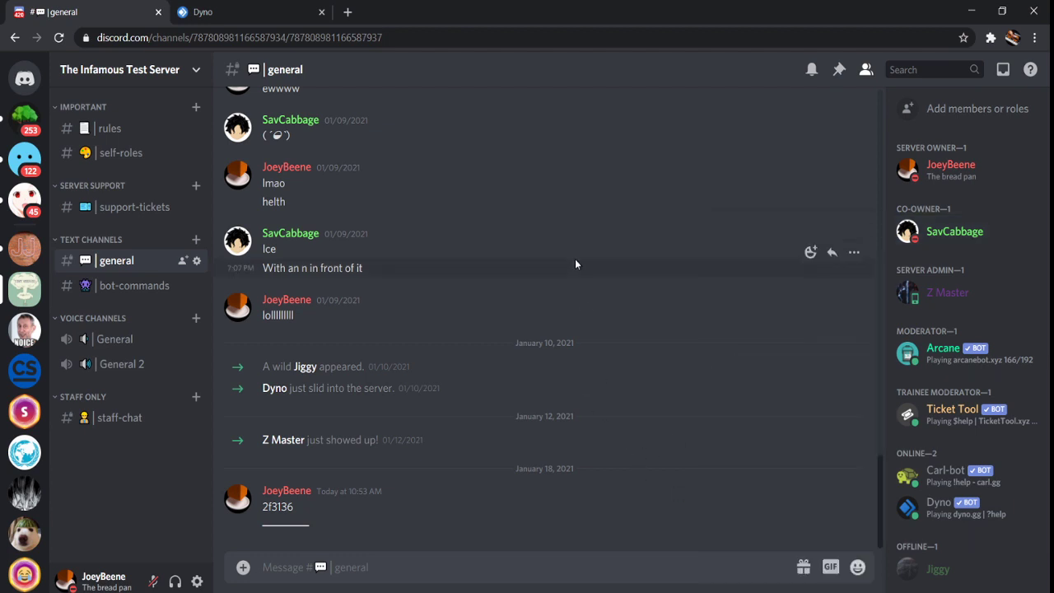